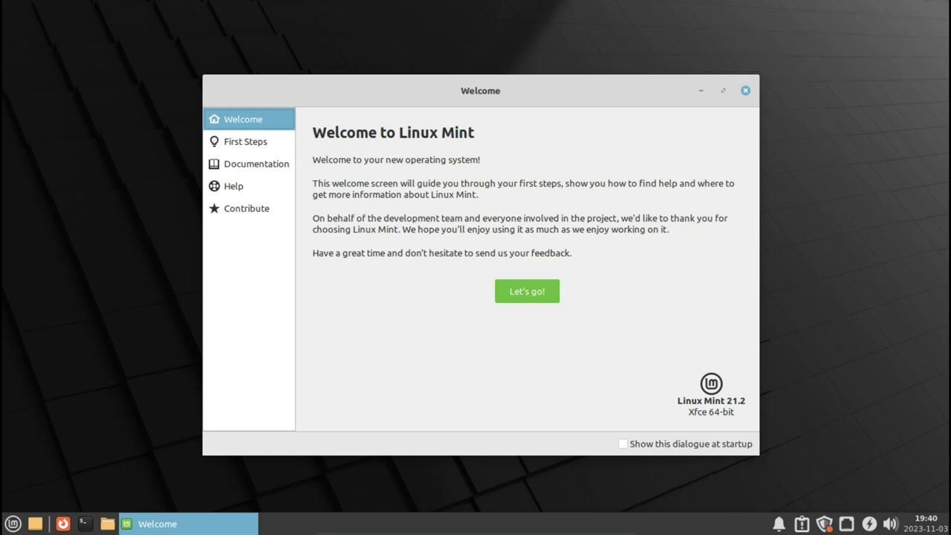
Look through the First Steps, Documentation, Help and Contribute pages of the Welcome window.
{"action": "left_click_drag", "start_coordinate": [480, 91], "coordinate": [455, 83]}
{"action": "left_click", "coordinate": [223, 133]}
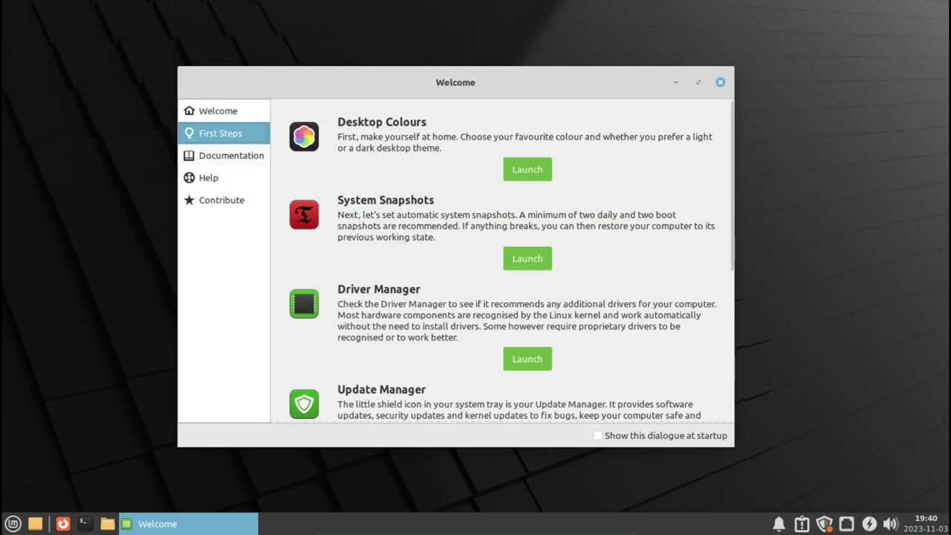
{"action": "left_click", "coordinate": [223, 155]}
{"action": "left_click", "coordinate": [223, 178]}
{"action": "left_click", "coordinate": [223, 200]}
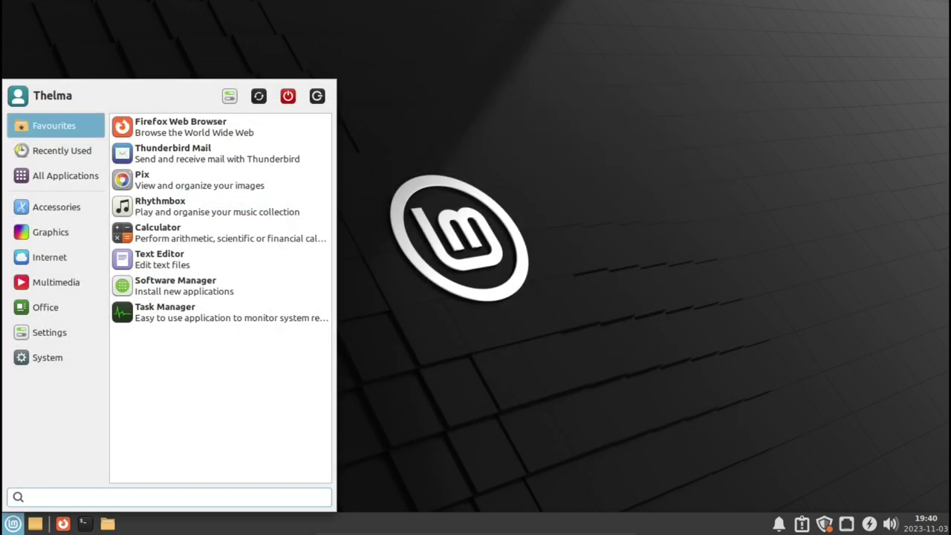
Find and open the Update Manager and review the full list of pending updates.
{"action": "type", "text": "upda"}
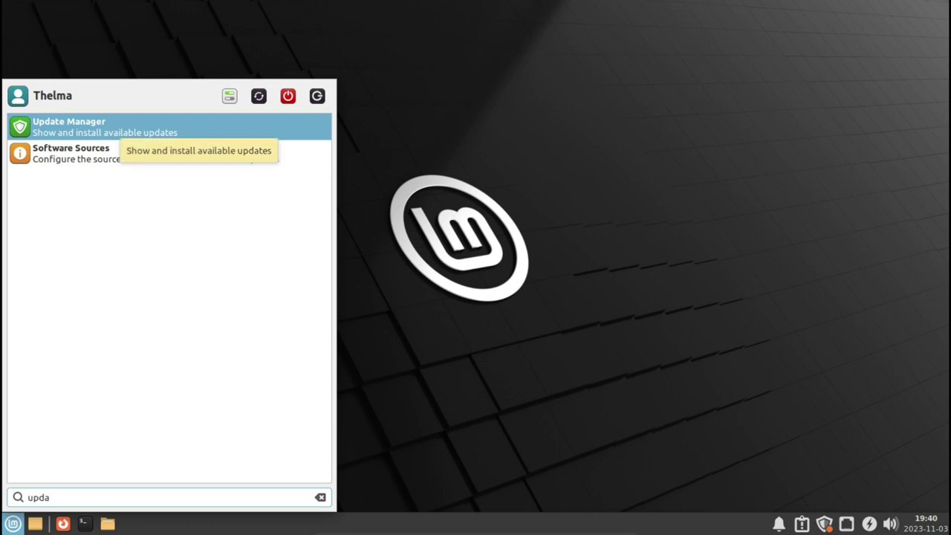
{"action": "key", "text": "Return"}
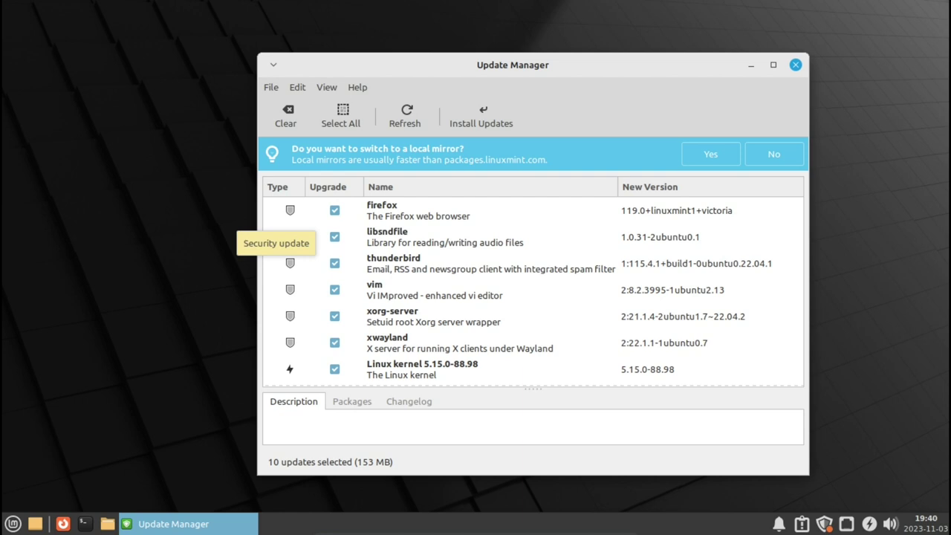
{"action": "scroll", "coordinate": [728, 297], "scroll_direction": "down", "scroll_amount": 3}
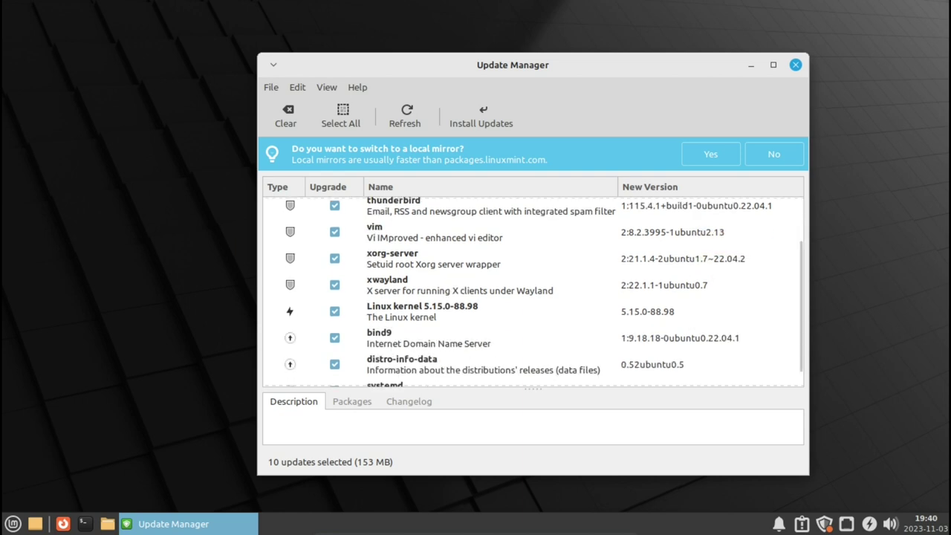
{"action": "scroll", "coordinate": [532, 289], "scroll_direction": "up", "scroll_amount": 3}
{"action": "scroll", "coordinate": [532, 290], "scroll_direction": "down", "scroll_amount": 3}
{"action": "scroll", "coordinate": [532, 290], "scroll_direction": "down", "scroll_amount": 1}
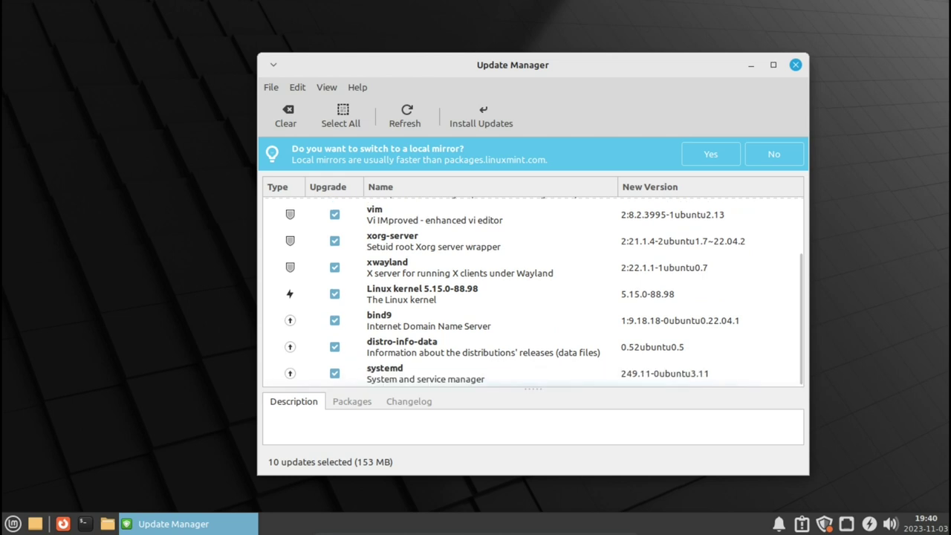
{"action": "scroll", "coordinate": [532, 290], "scroll_direction": "up", "scroll_amount": 3}
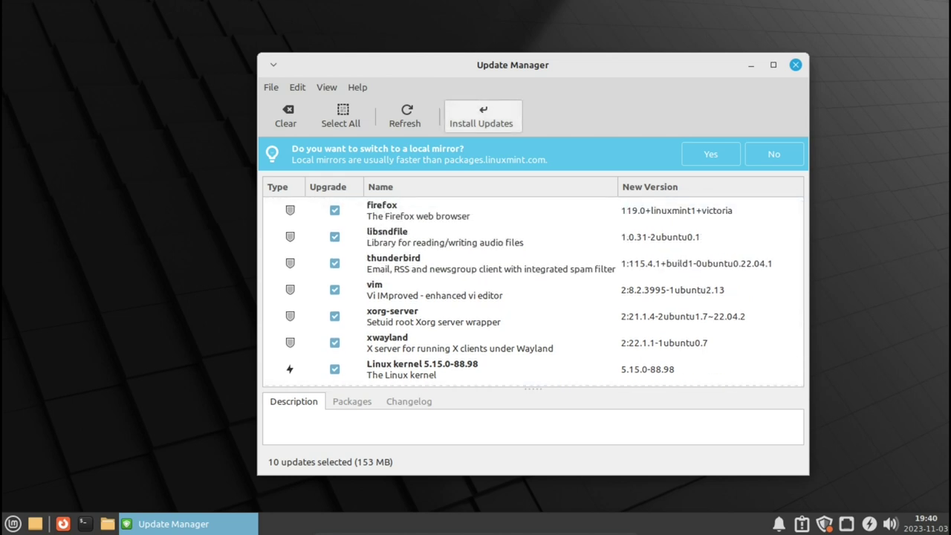
Install all selected updates, accept the additional kernel packages and authenticate with the account password.
{"action": "left_click", "coordinate": [481, 117]}
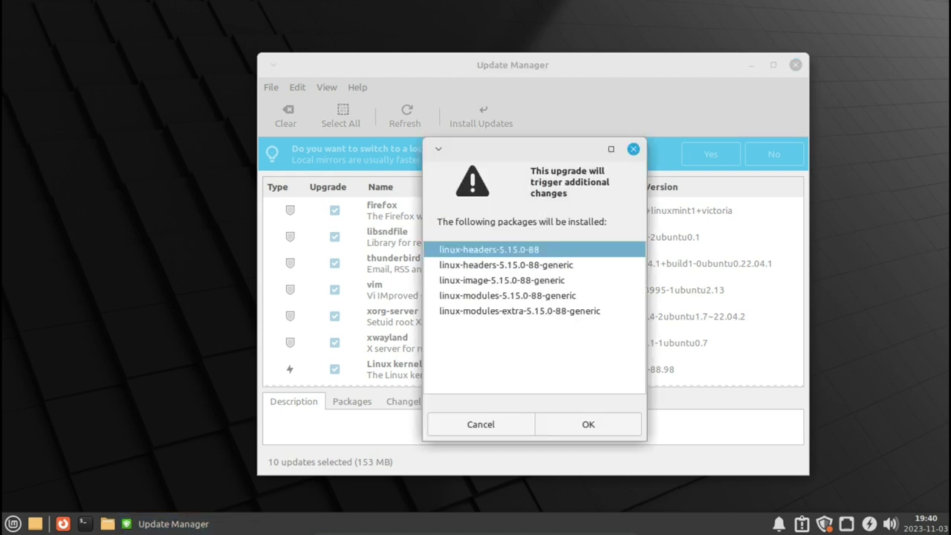
{"action": "left_click", "coordinate": [588, 424]}
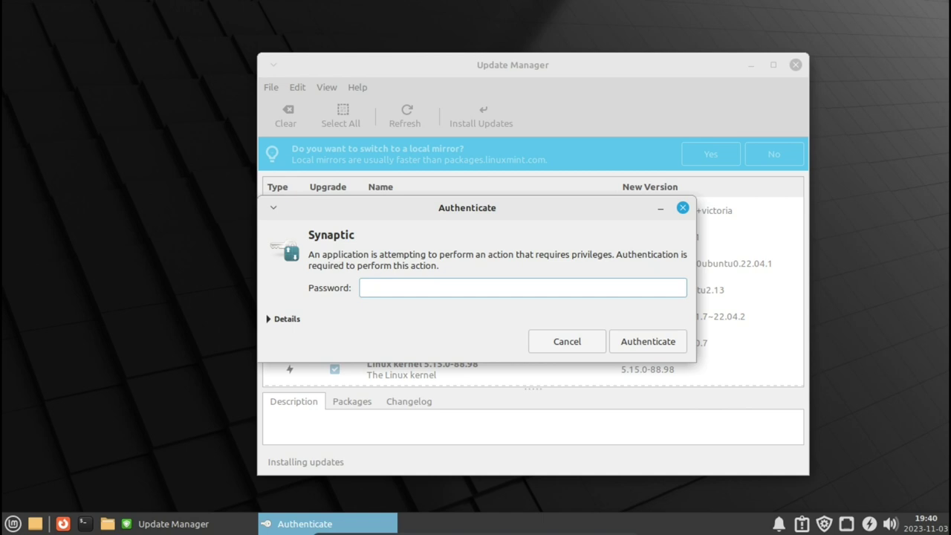
{"action": "type", "text": "•"}
{"action": "key", "text": "Return"}
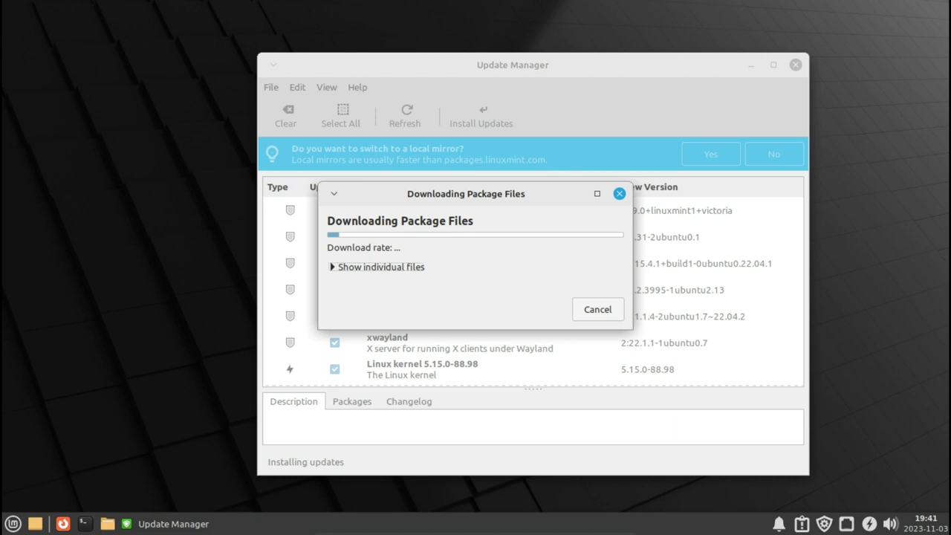
Clear the desktop of open windows and open the Appearance settings.
{"action": "key", "text": "super+d"}
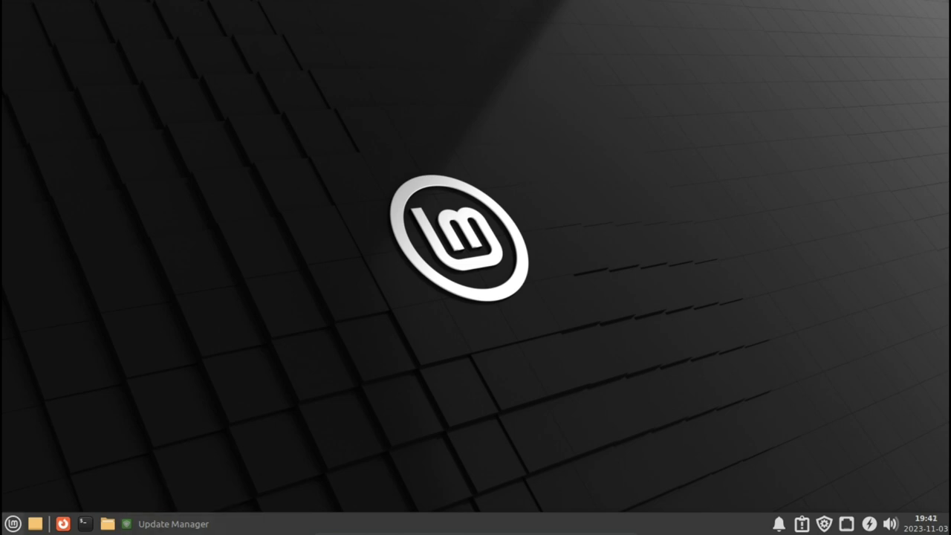
{"action": "left_click", "coordinate": [12, 524]}
{"action": "type", "text": "app"}
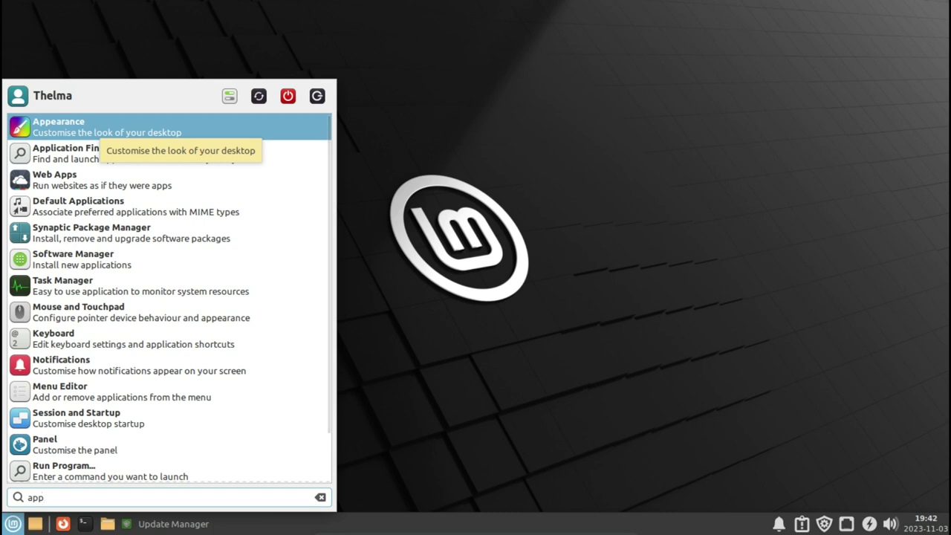
{"action": "key", "text": "Return"}
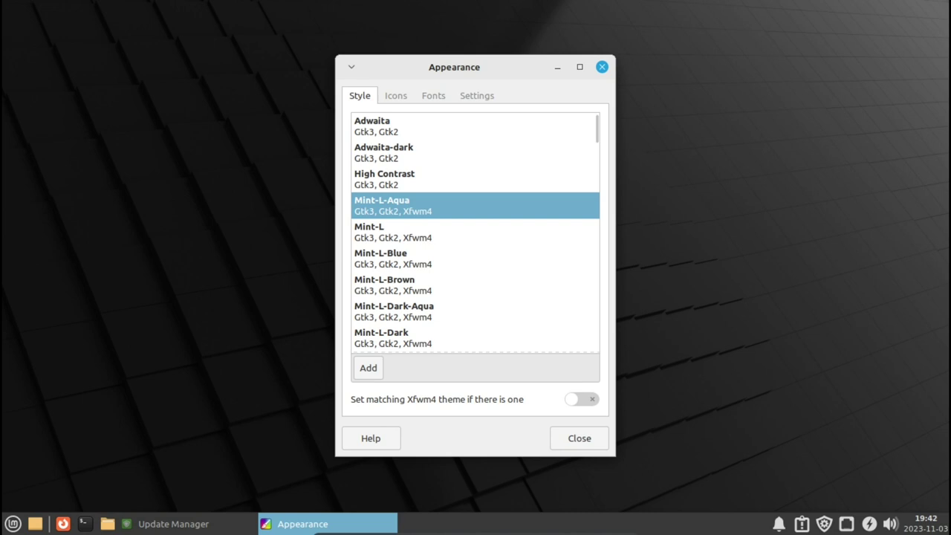
Try the Adwaita-dark style and check how it looks on the Update Manager window.
{"action": "left_click", "coordinate": [474, 152]}
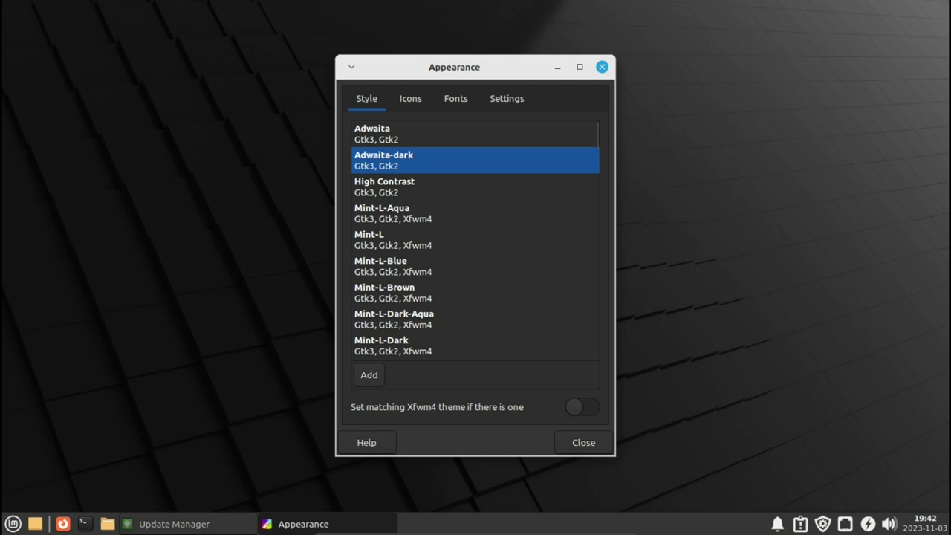
{"action": "left_click_drag", "start_coordinate": [454, 67], "coordinate": [745, 73]}
{"action": "left_click", "coordinate": [185, 524]}
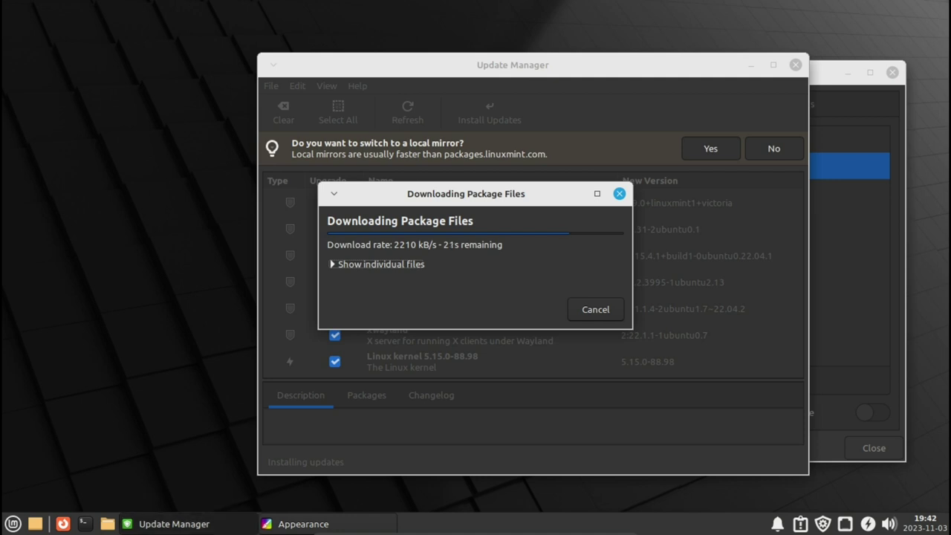
{"action": "key", "text": "alt+F9"}
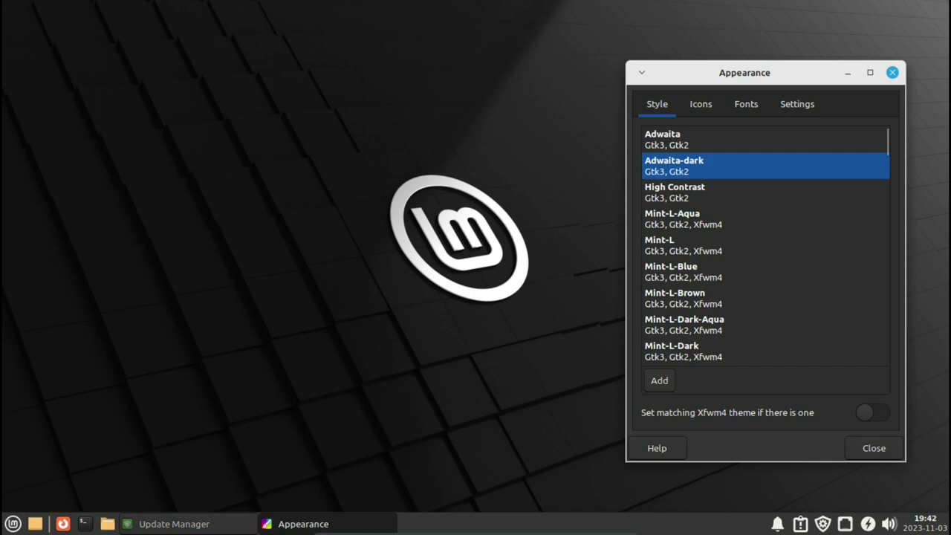
Try the Mint-L-Aqua, Mint-L-Dark-Blue and Mint-L-Darker-Pink styles one after another.
{"action": "left_click", "coordinate": [766, 218]}
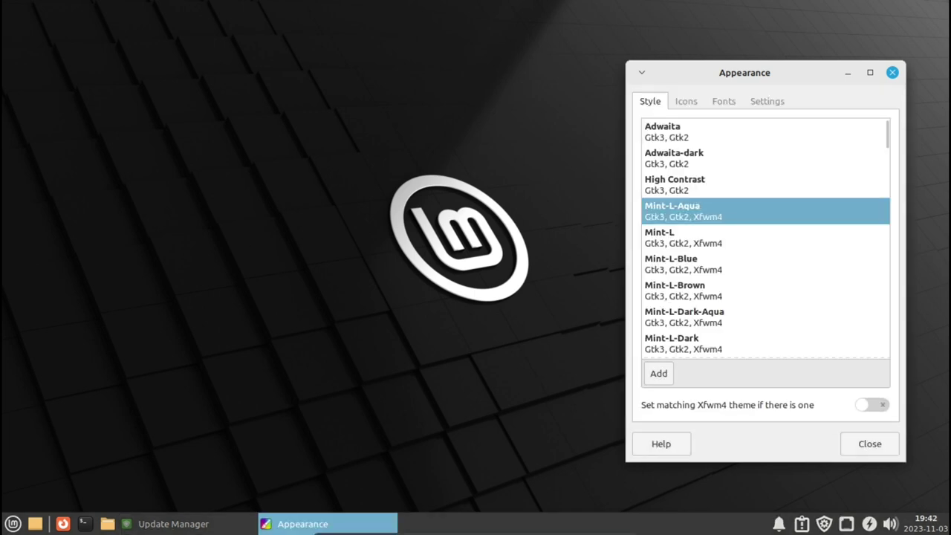
{"action": "scroll", "coordinate": [766, 238], "scroll_direction": "down", "scroll_amount": 4}
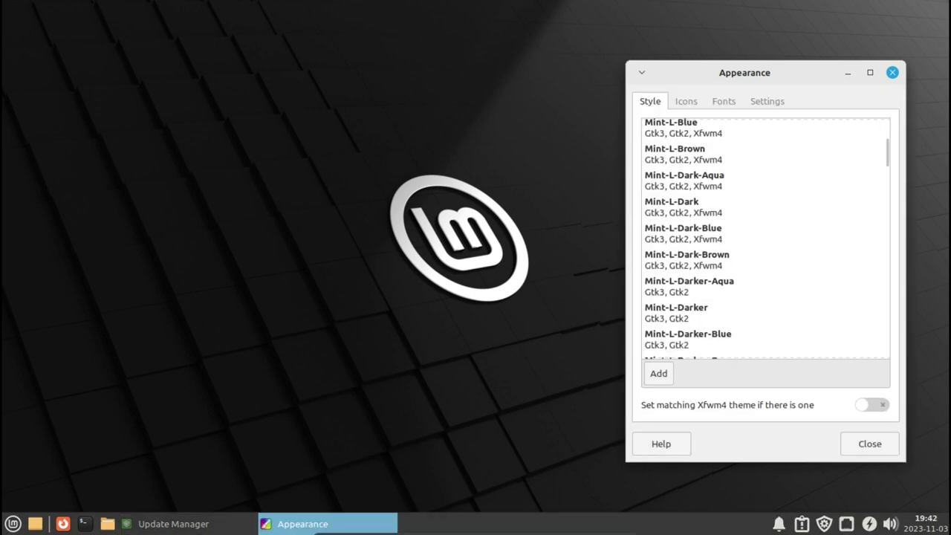
{"action": "left_click", "coordinate": [765, 233]}
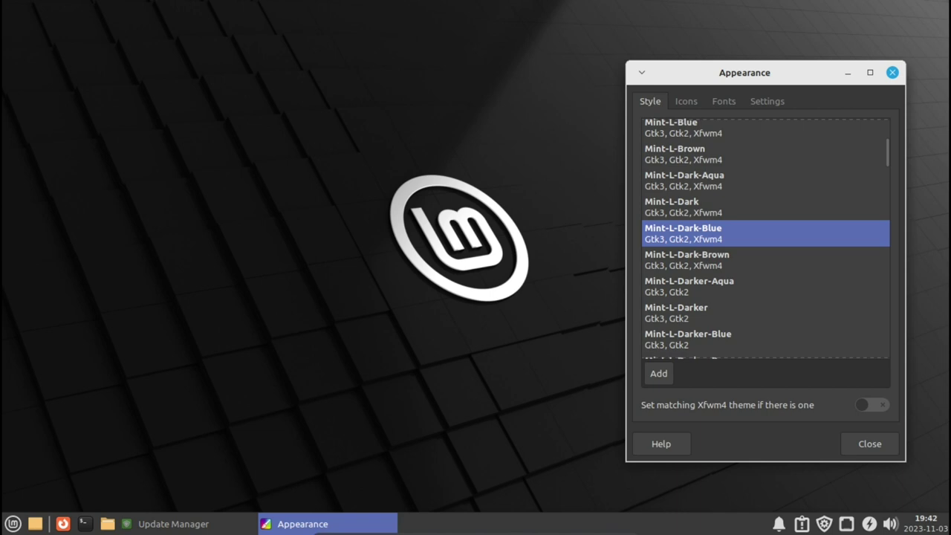
{"action": "scroll", "coordinate": [766, 238], "scroll_direction": "down", "scroll_amount": 2}
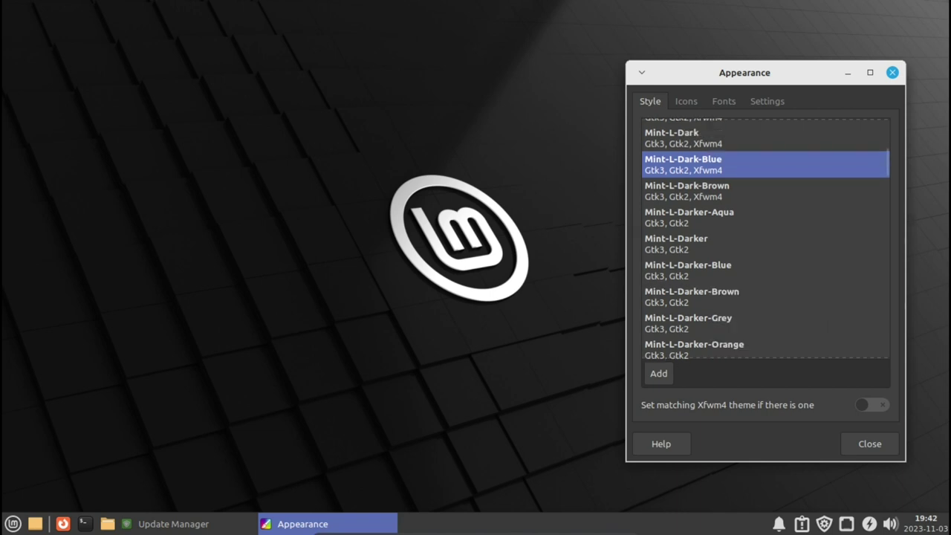
{"action": "scroll", "coordinate": [765, 238], "scroll_direction": "down", "scroll_amount": 3}
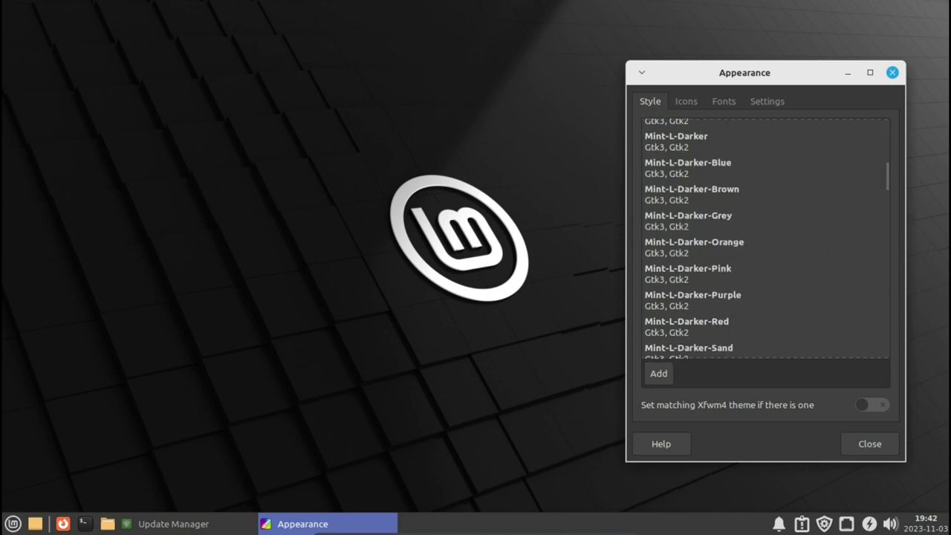
{"action": "left_click", "coordinate": [766, 273]}
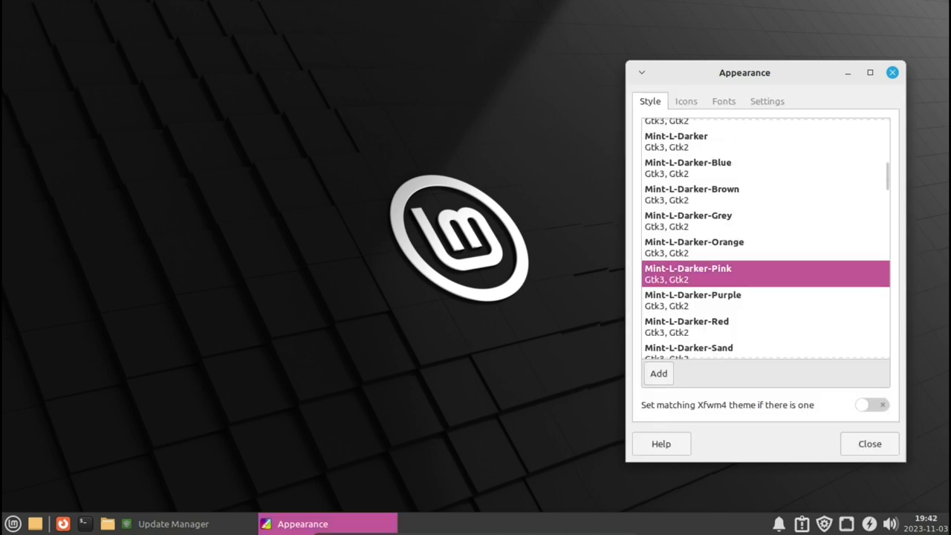
Apply the Mint-L-Dark-Blue style to the desktop.
{"action": "scroll", "coordinate": [766, 238], "scroll_direction": "up", "scroll_amount": 2}
{"action": "scroll", "coordinate": [766, 238], "scroll_direction": "up", "scroll_amount": 2}
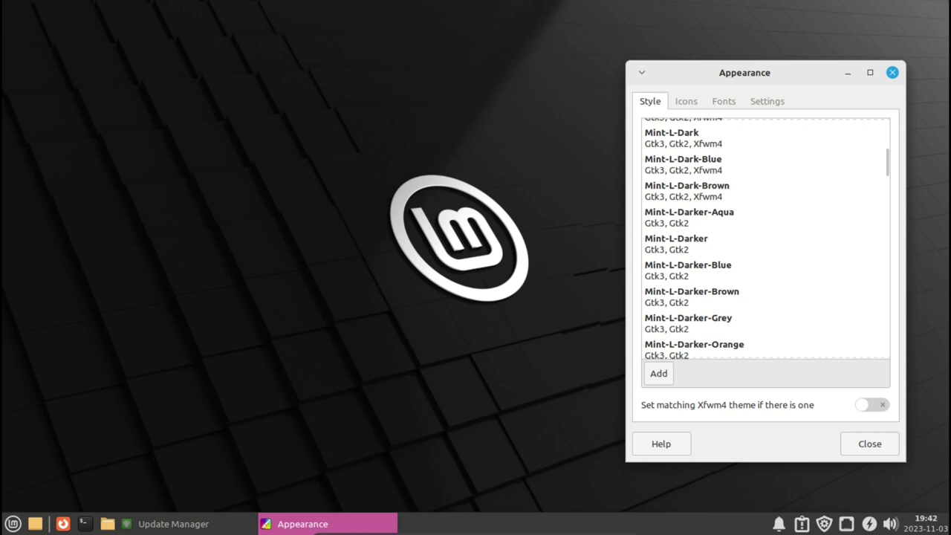
{"action": "scroll", "coordinate": [765, 237], "scroll_direction": "up", "scroll_amount": 5}
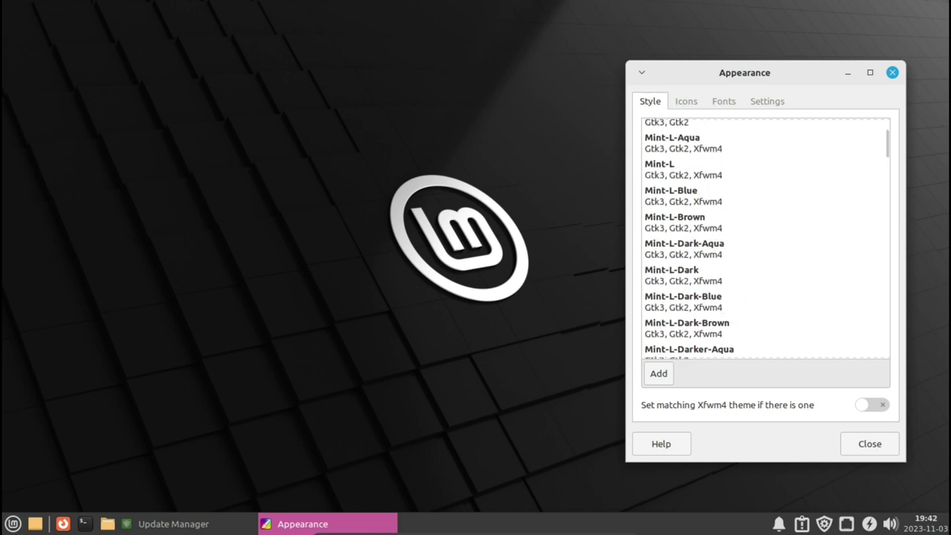
{"action": "scroll", "coordinate": [765, 238], "scroll_direction": "down", "scroll_amount": 5}
{"action": "scroll", "coordinate": [766, 237], "scroll_direction": "down", "scroll_amount": 6}
{"action": "left_click", "coordinate": [766, 212]}
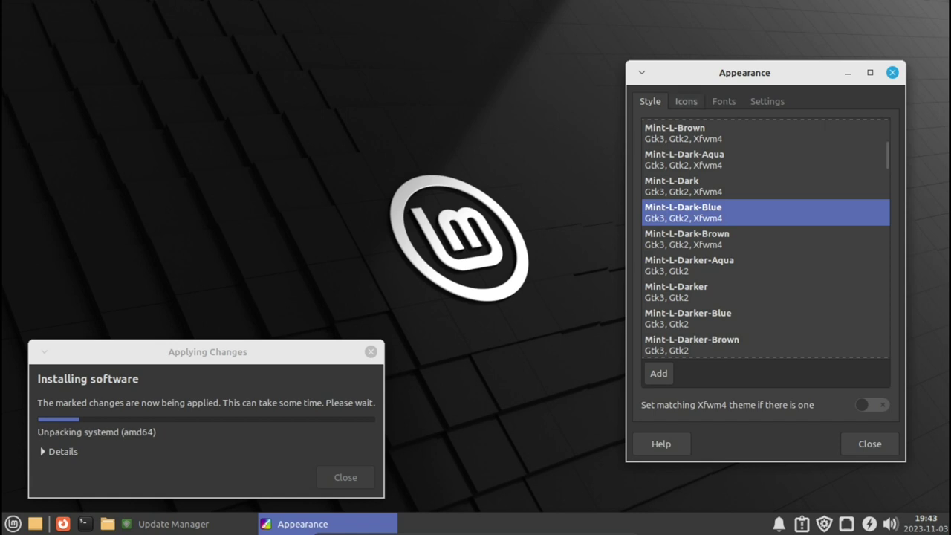
Browse the available icon themes in the Appearance settings.
{"action": "left_click", "coordinate": [686, 101]}
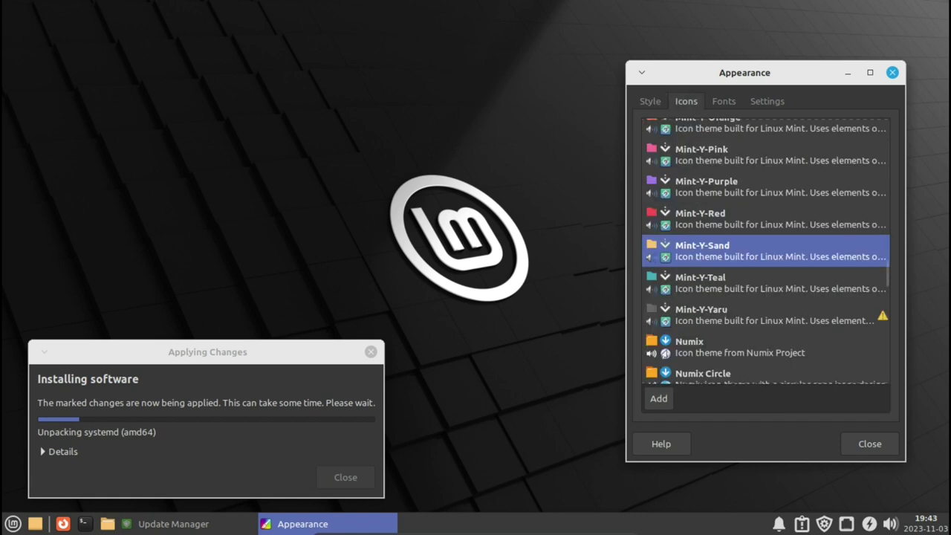
{"action": "scroll", "coordinate": [765, 251], "scroll_direction": "down", "scroll_amount": 3}
{"action": "scroll", "coordinate": [765, 251], "scroll_direction": "up", "scroll_amount": 12}
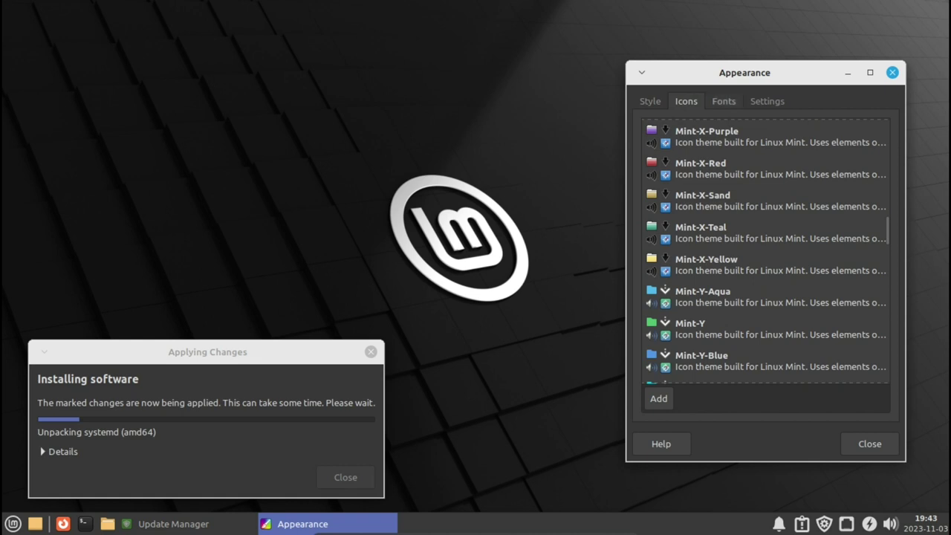
Set the default font, Ubuntu Regular, to size 9 and close the Appearance settings.
{"action": "left_click", "coordinate": [724, 101]}
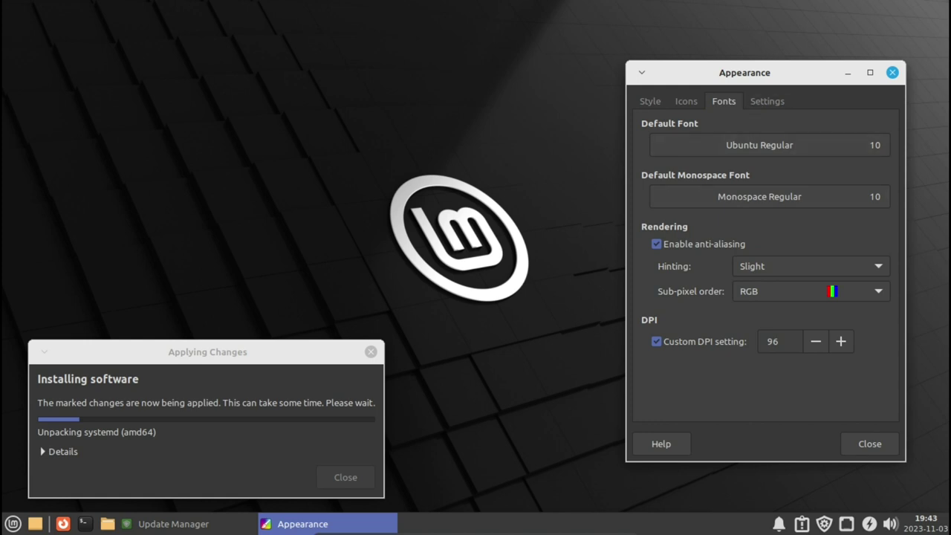
{"action": "left_click", "coordinate": [759, 145]}
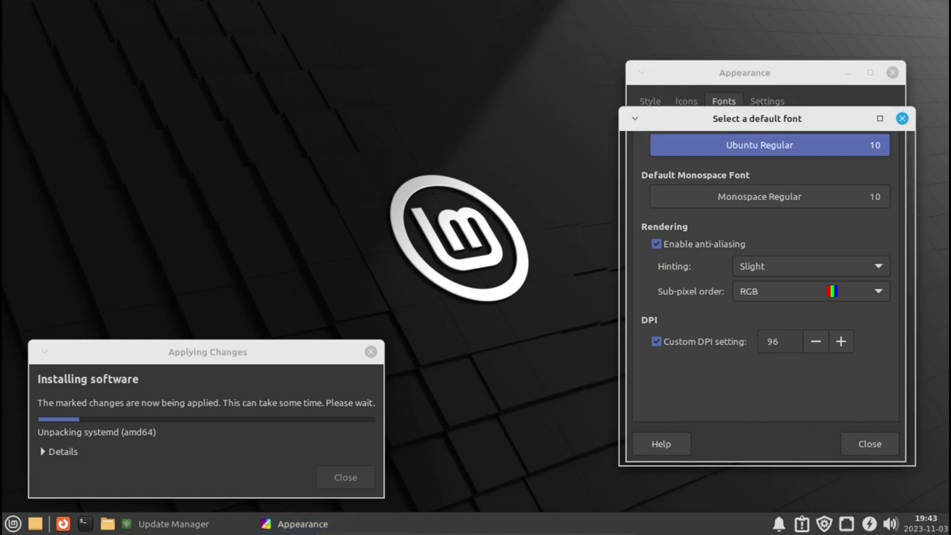
{"action": "left_click", "coordinate": [868, 412]}
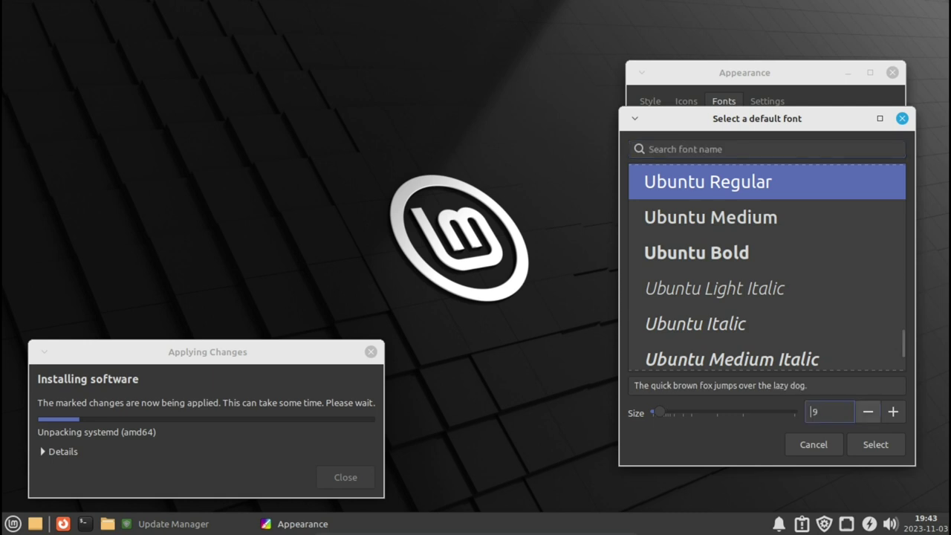
{"action": "left_click", "coordinate": [876, 445]}
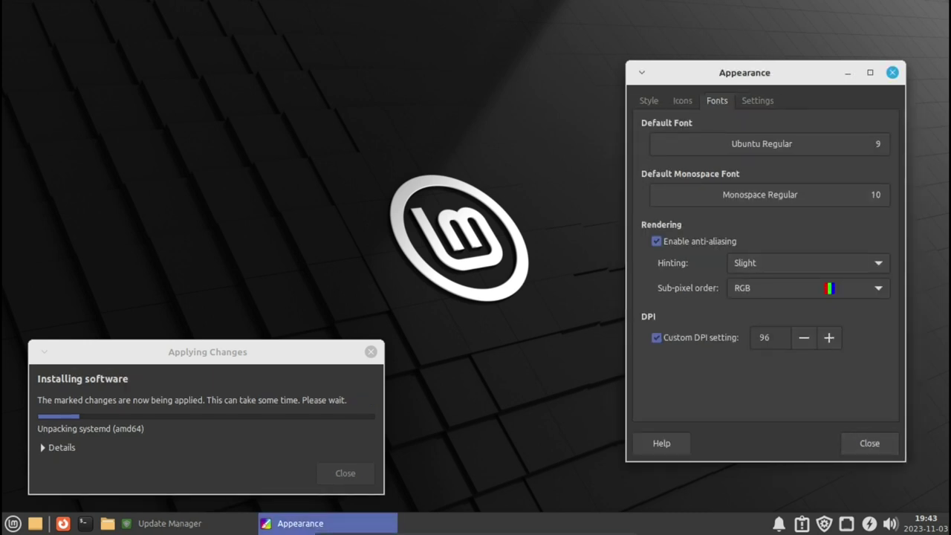
{"action": "left_click", "coordinate": [869, 443]}
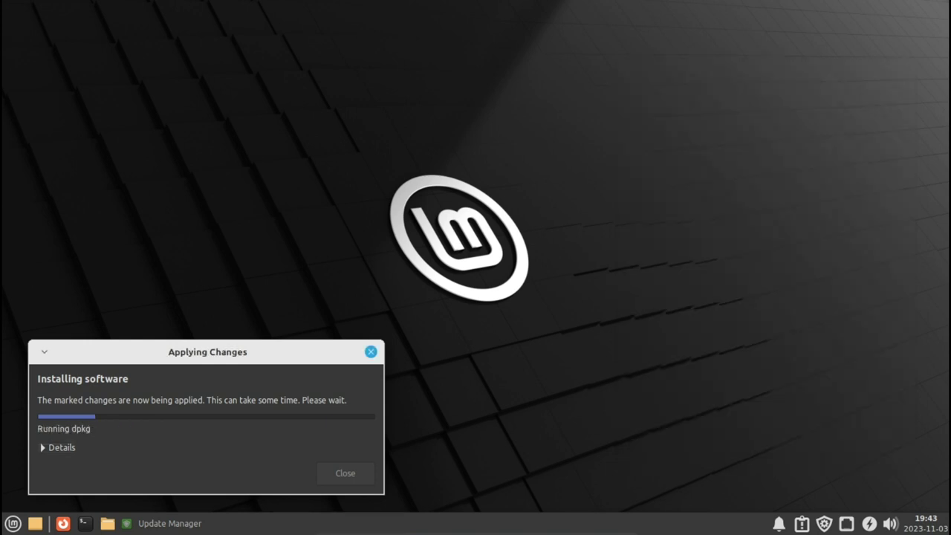
Open the Window Manager settings and move the window clear of the update progress dialog.
{"action": "left_click", "coordinate": [12, 523]}
{"action": "type", "text": "windo"}
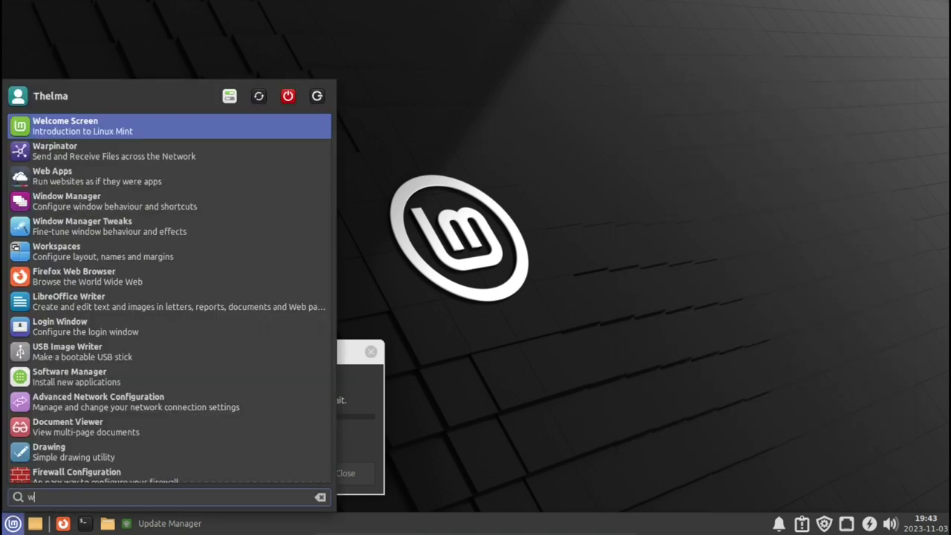
{"action": "key", "text": "Down"}
{"action": "key", "text": "Down"}
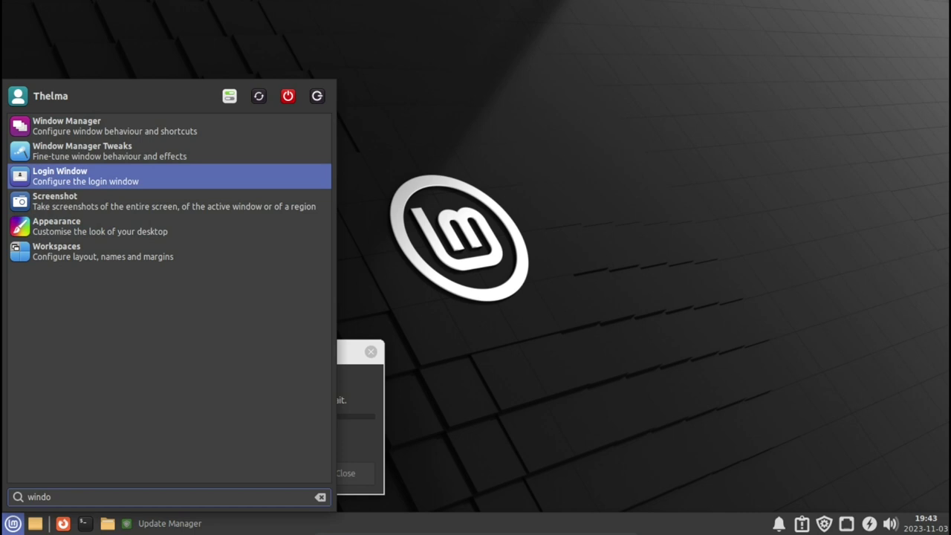
{"action": "key", "text": "Up"}
{"action": "key", "text": "Up"}
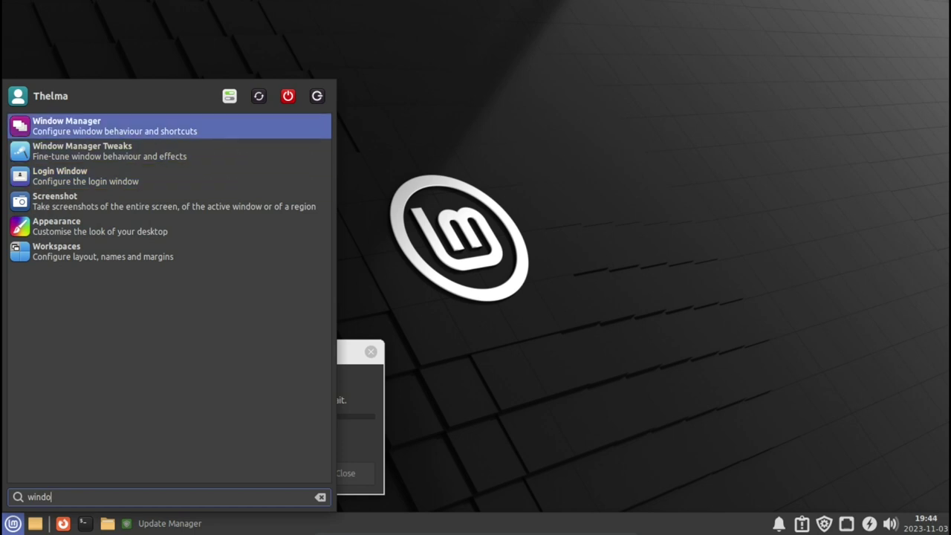
{"action": "key", "text": "Return"}
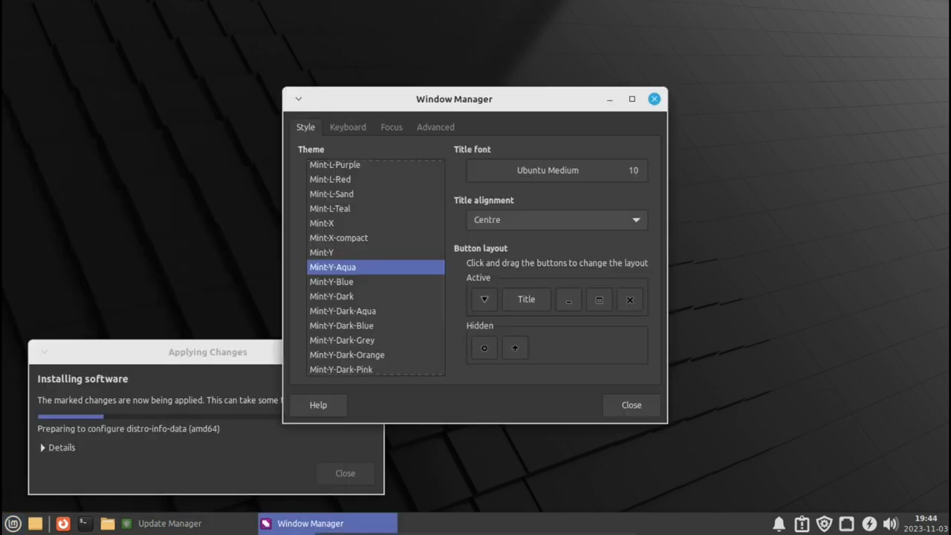
{"action": "left_click_drag", "start_coordinate": [439, 98], "coordinate": [599, 93]}
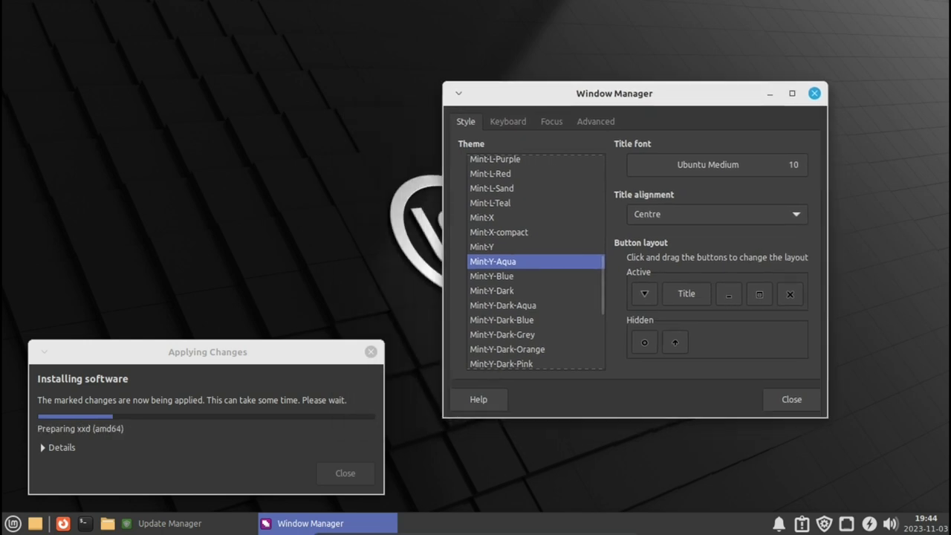
Try the Mint-Y-Dark-Aqua and Mint-Y-Dark-Orange window themes, and apply Mint-Y-Dark-Purple.
{"action": "left_click", "coordinate": [503, 306]}
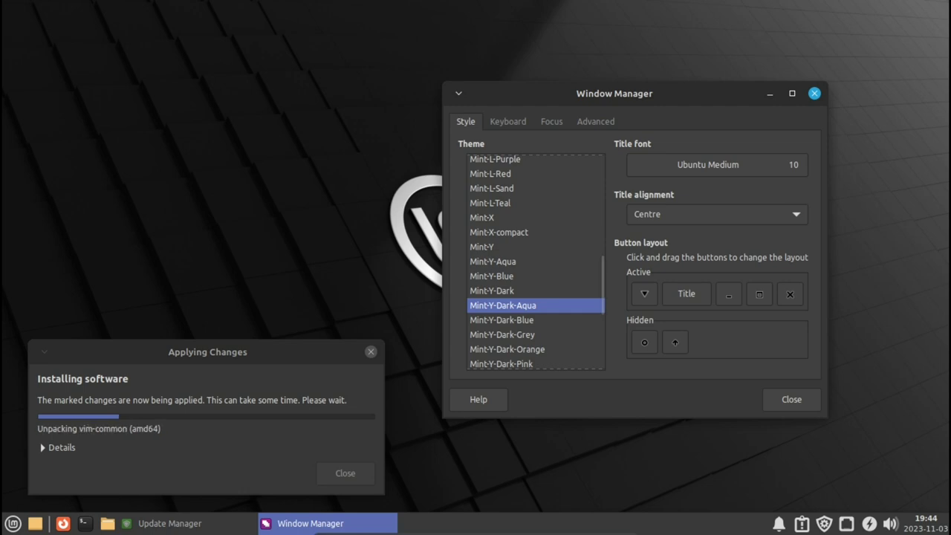
{"action": "scroll", "coordinate": [535, 260], "scroll_direction": "down", "scroll_amount": 2}
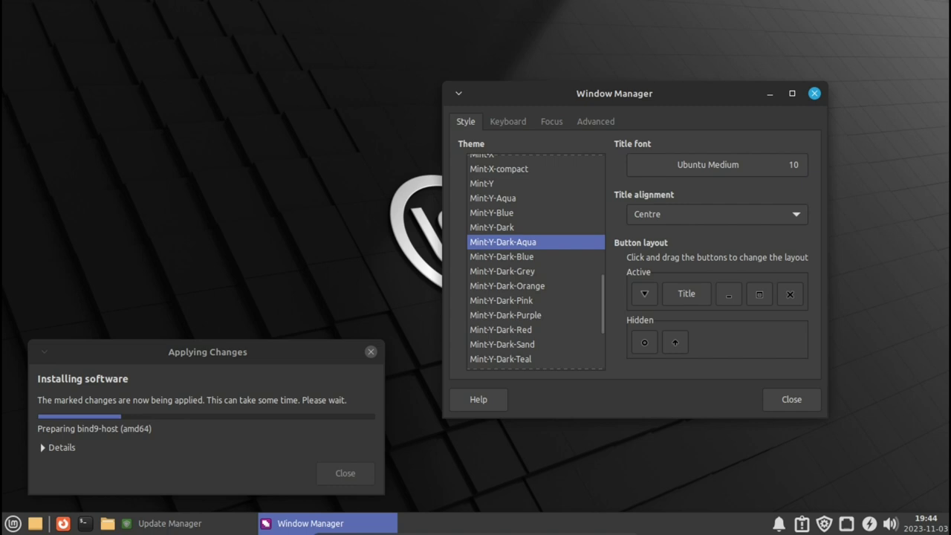
{"action": "left_click", "coordinate": [535, 285]}
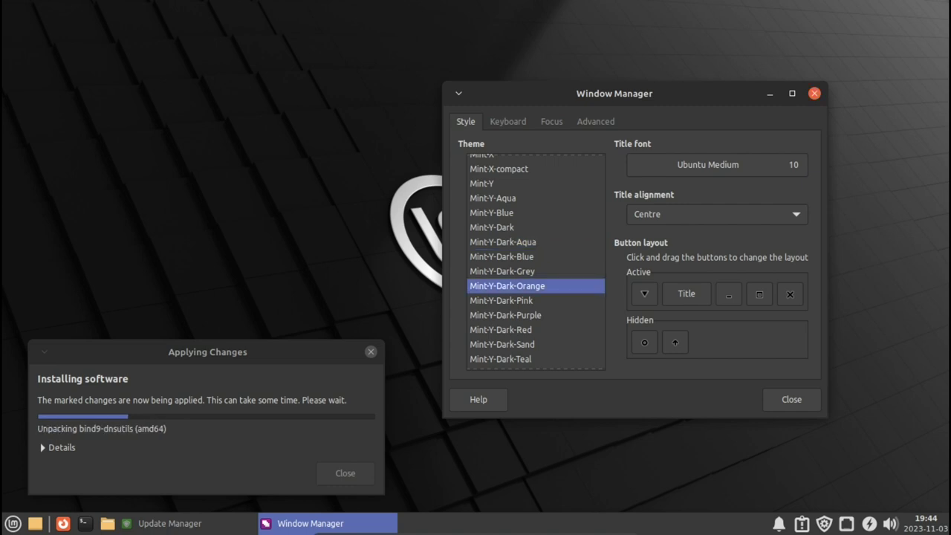
{"action": "left_click", "coordinate": [535, 315]}
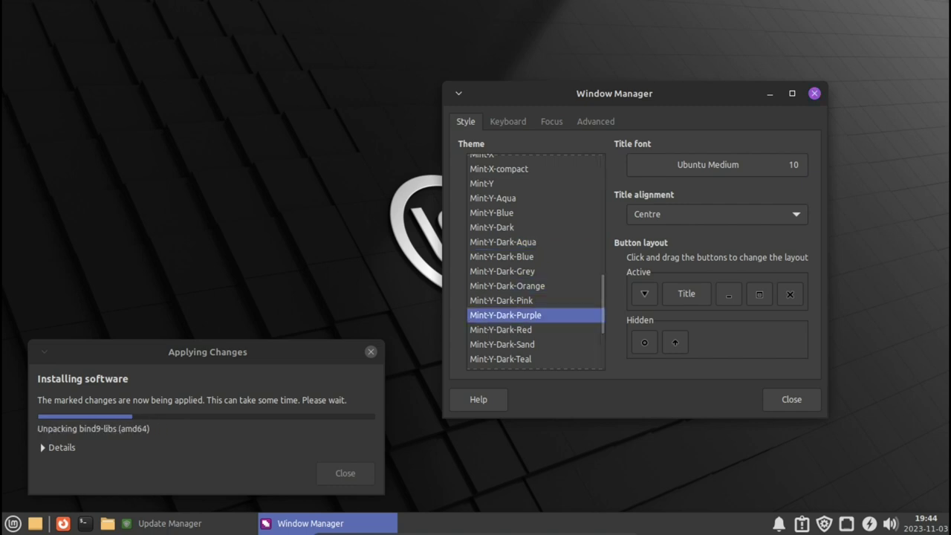
{"action": "scroll", "coordinate": [535, 315], "scroll_direction": "down", "scroll_amount": 2}
{"action": "scroll", "coordinate": [535, 264], "scroll_direction": "down", "scroll_amount": 1}
{"action": "scroll", "coordinate": [535, 264], "scroll_direction": "up", "scroll_amount": 3}
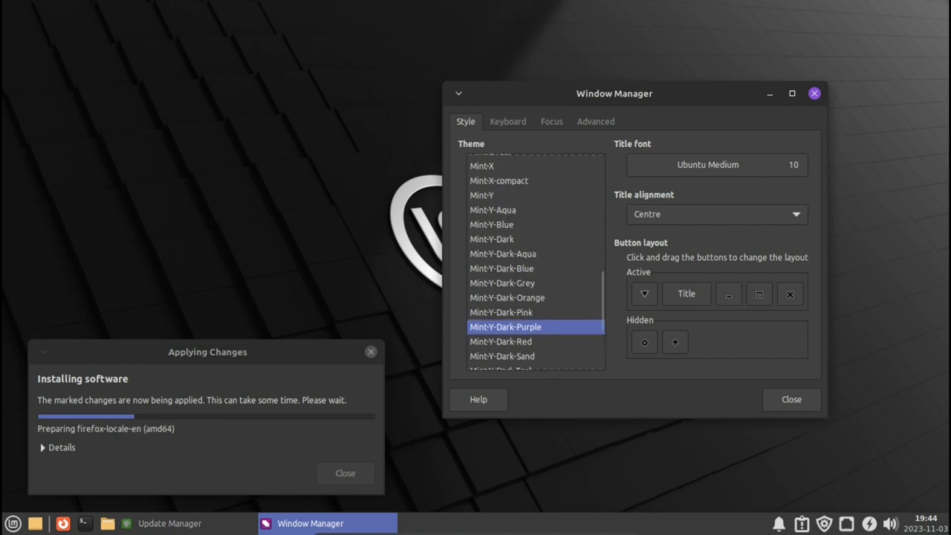
Close the Update Manager.
{"action": "key", "text": "ctrl+Page_Down"}
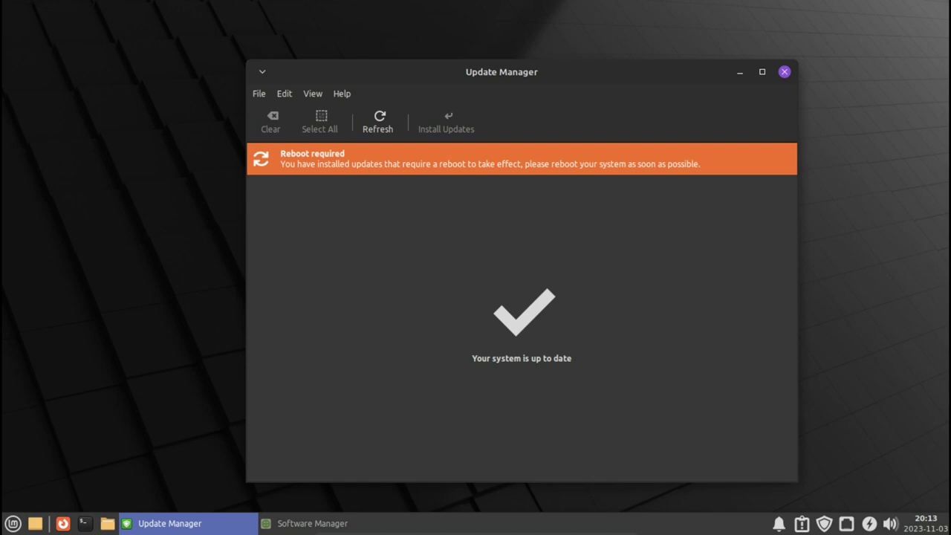
{"action": "left_click", "coordinate": [784, 72]}
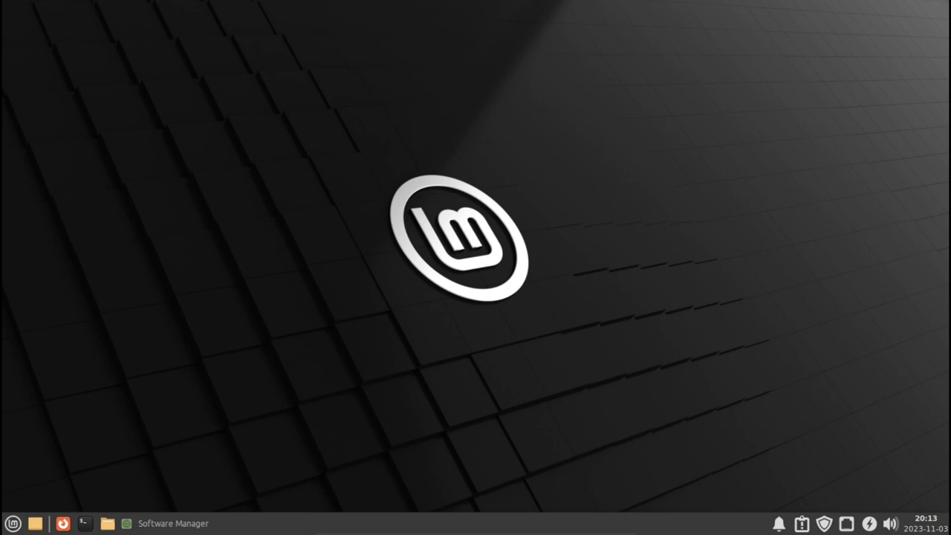
Look through the preinstalled applications in the System category of the applications menu.
{"action": "left_click", "coordinate": [13, 524]}
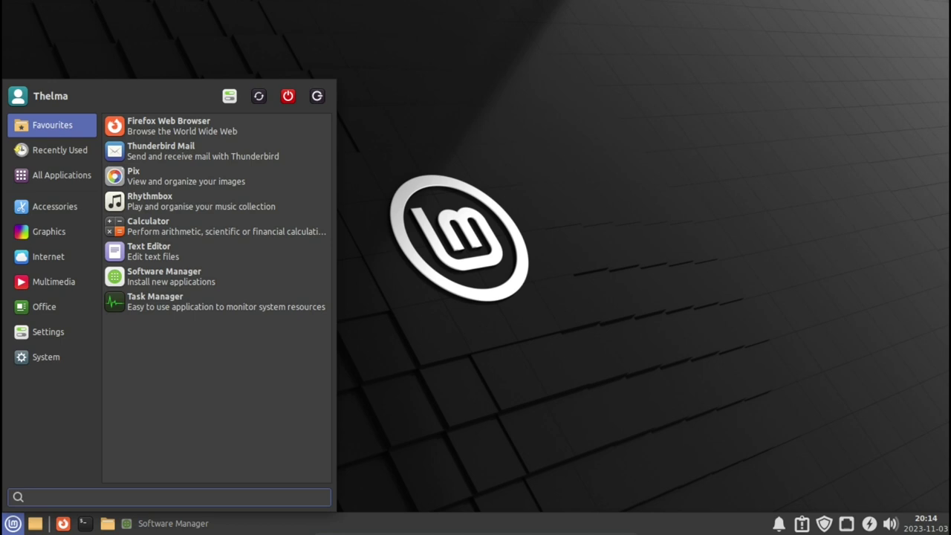
{"action": "left_click", "coordinate": [52, 357]}
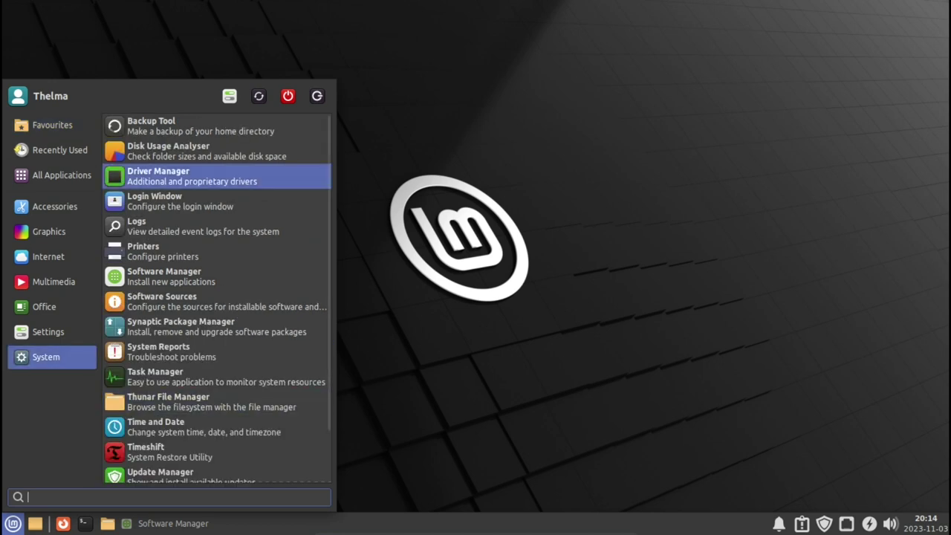
{"action": "key", "text": "Down"}
{"action": "key", "text": "Down"}
{"action": "key", "text": "Down"}
{"action": "key", "text": "Down"}
{"action": "key", "text": "Down"}
{"action": "key", "text": "Down"}
{"action": "key", "text": "Down"}
{"action": "key", "text": "Down"}
{"action": "key", "text": "Down"}
{"action": "key", "text": "Down"}
{"action": "key", "text": "Down"}
{"action": "key", "text": "Up"}
{"action": "key", "text": "Up"}
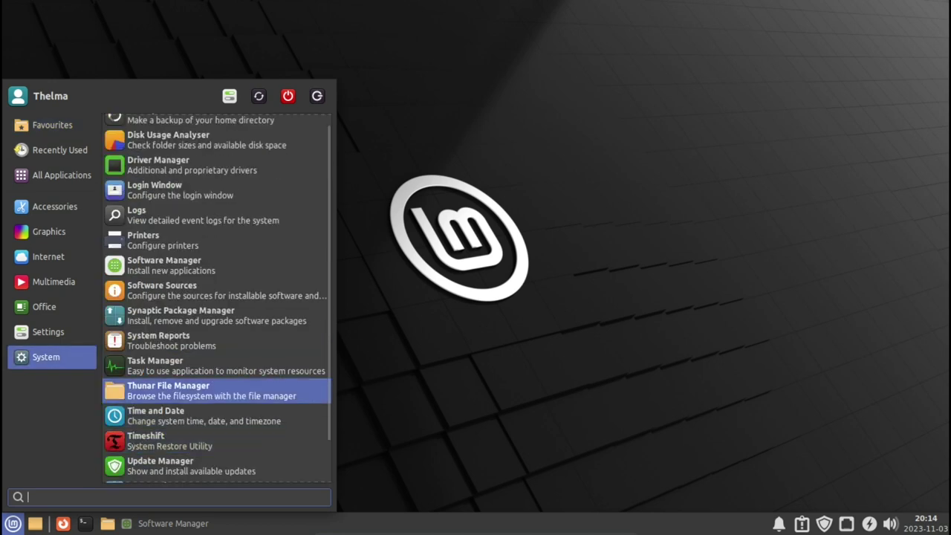
{"action": "key", "text": "Up"}
Look through the Office category of the applications menu, from Dictionary to LibreOffice Writer.
{"action": "key", "text": "Left"}
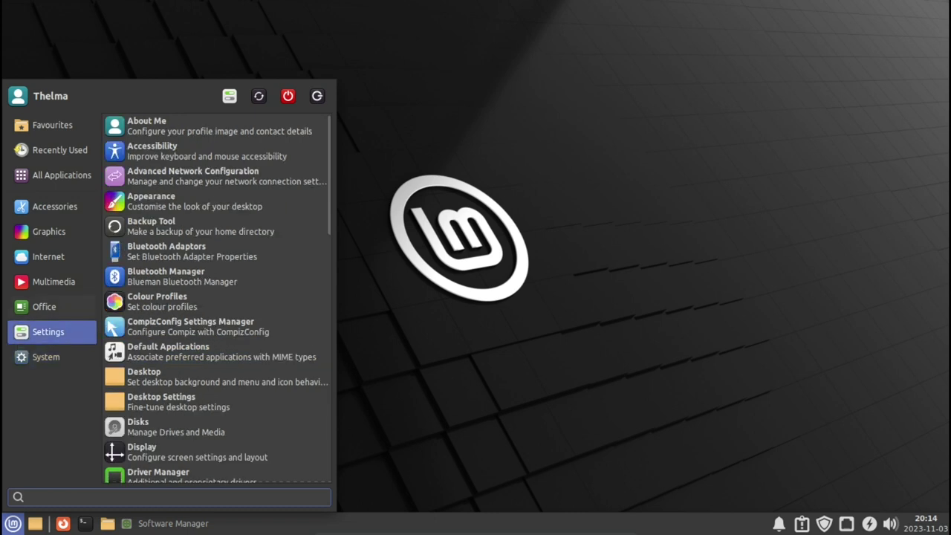
{"action": "key", "text": "Up"}
{"action": "key", "text": "Right"}
{"action": "key", "text": "Up"}
{"action": "key", "text": "Up"}
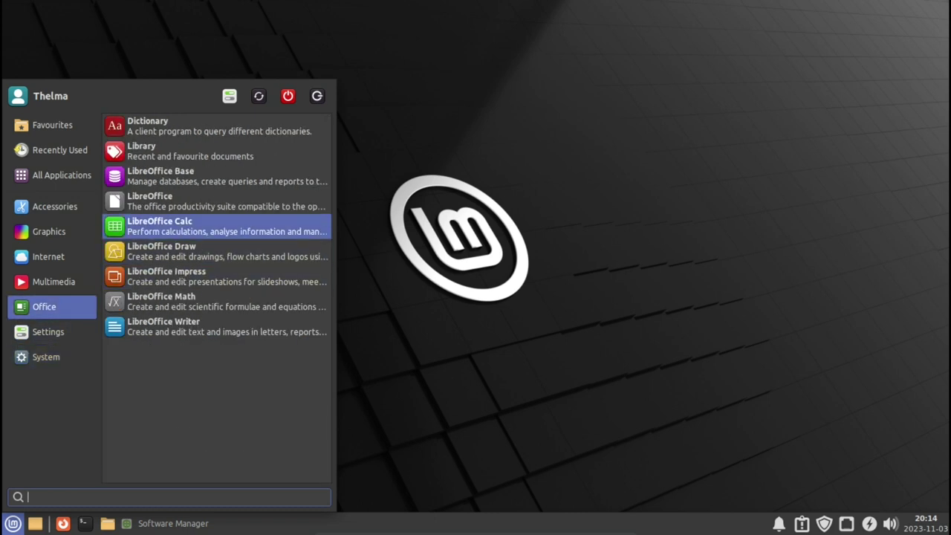
{"action": "key", "text": "Down"}
{"action": "key", "text": "Down"}
{"action": "key", "text": "Down"}
{"action": "key", "text": "Down"}
{"action": "key", "text": "Up"}
{"action": "key", "text": "Up"}
{"action": "key", "text": "Up"}
{"action": "key", "text": "Up"}
{"action": "key", "text": "Up"}
{"action": "key", "text": "Up"}
{"action": "key", "text": "Up"}
{"action": "key", "text": "Down"}
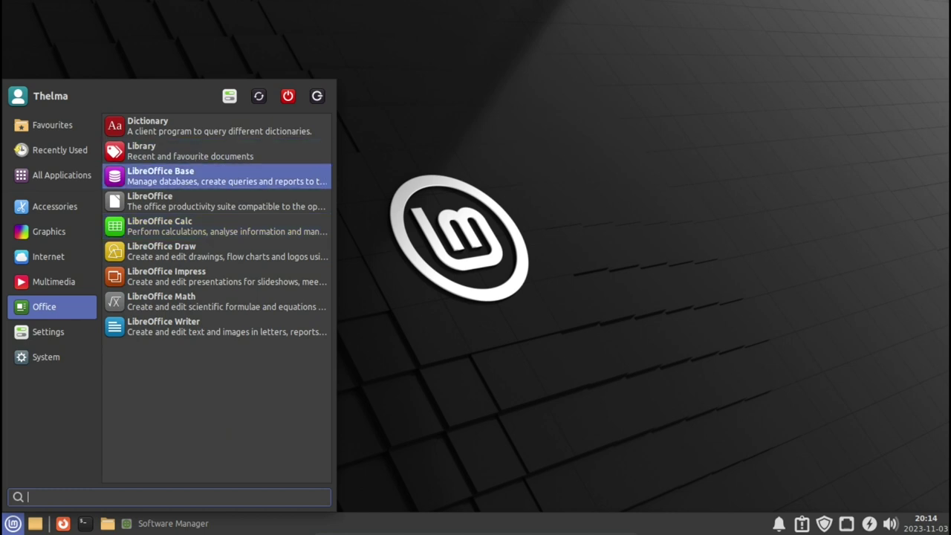
{"action": "key", "text": "Down"}
{"action": "key", "text": "Down"}
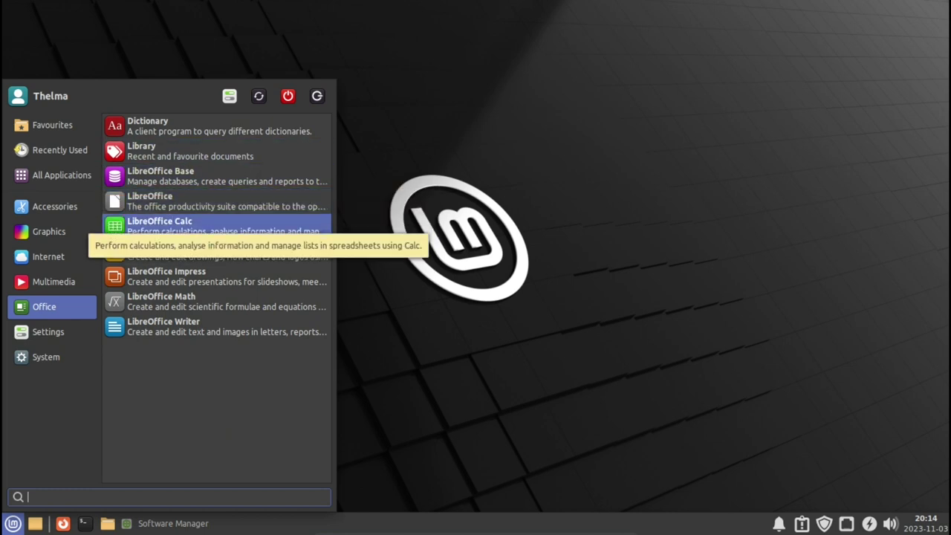
{"action": "key", "text": "Down"}
{"action": "key", "text": "Down"}
{"action": "key", "text": "Down"}
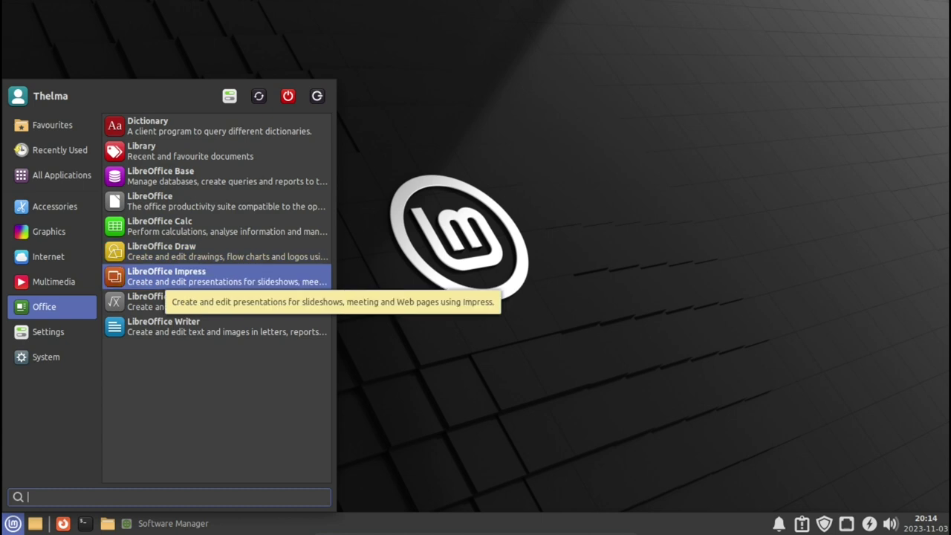
{"action": "key", "text": "Down"}
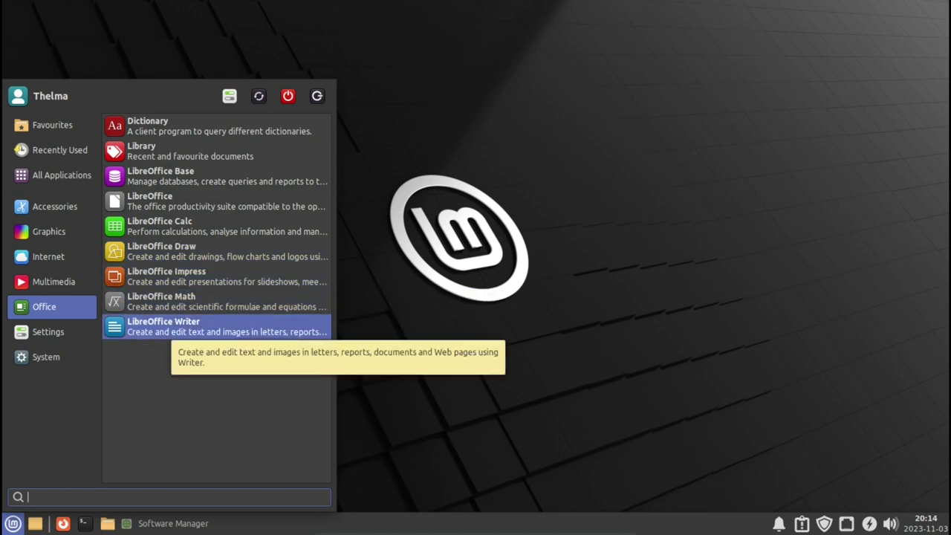
Look over the Software Manager's featured applications, categories and top-rated section.
{"action": "key", "text": "Return"}
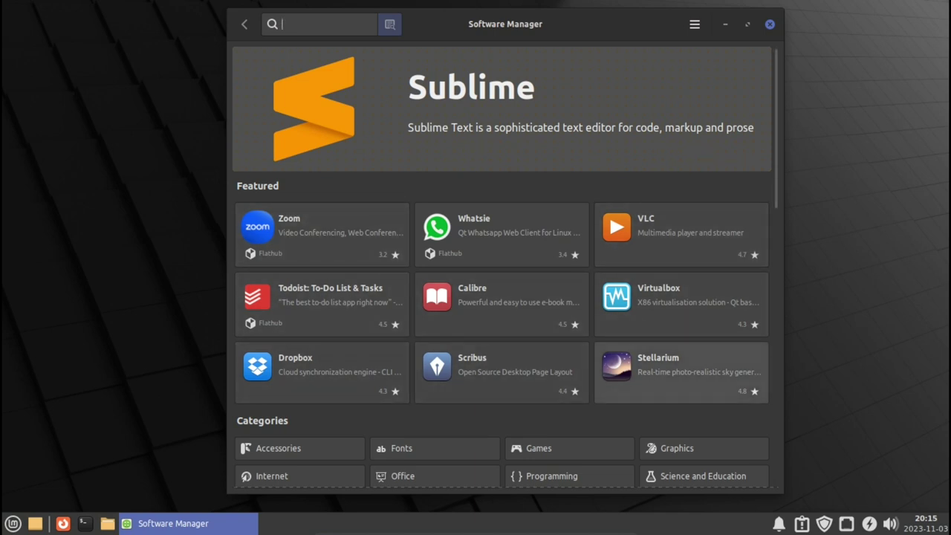
{"action": "scroll", "coordinate": [505, 268], "scroll_direction": "down", "scroll_amount": 5}
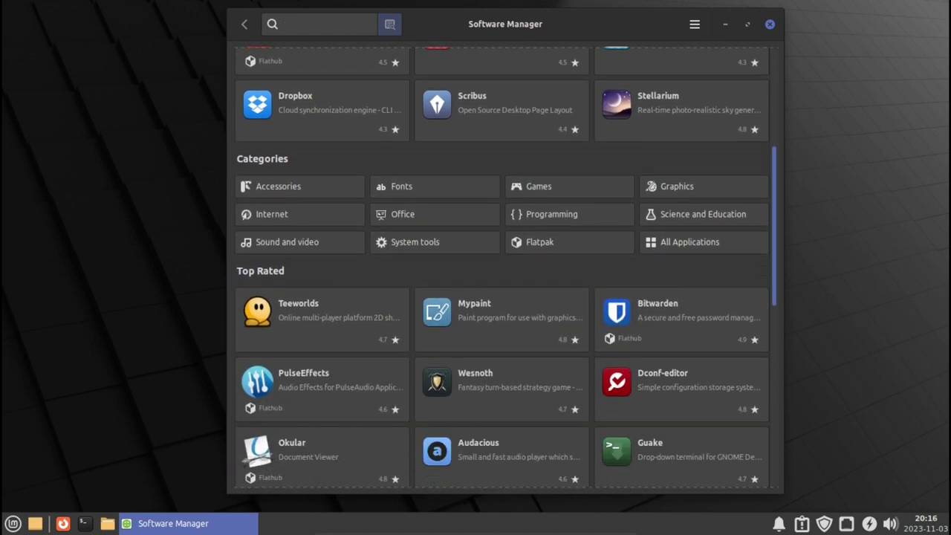
{"action": "scroll", "coordinate": [505, 268], "scroll_direction": "down", "scroll_amount": 3}
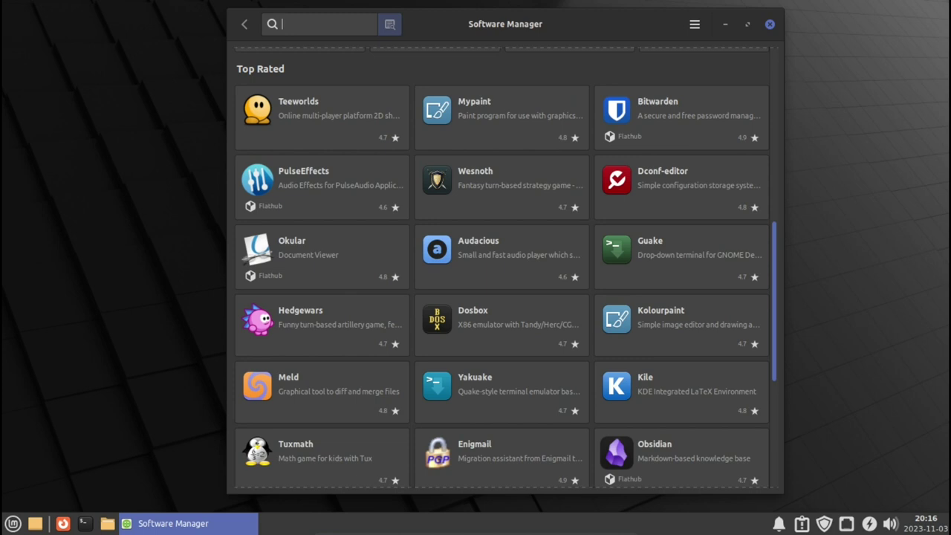
{"action": "scroll", "coordinate": [505, 267], "scroll_direction": "up", "scroll_amount": 7}
{"action": "scroll", "coordinate": [506, 267], "scroll_direction": "down", "scroll_amount": 3}
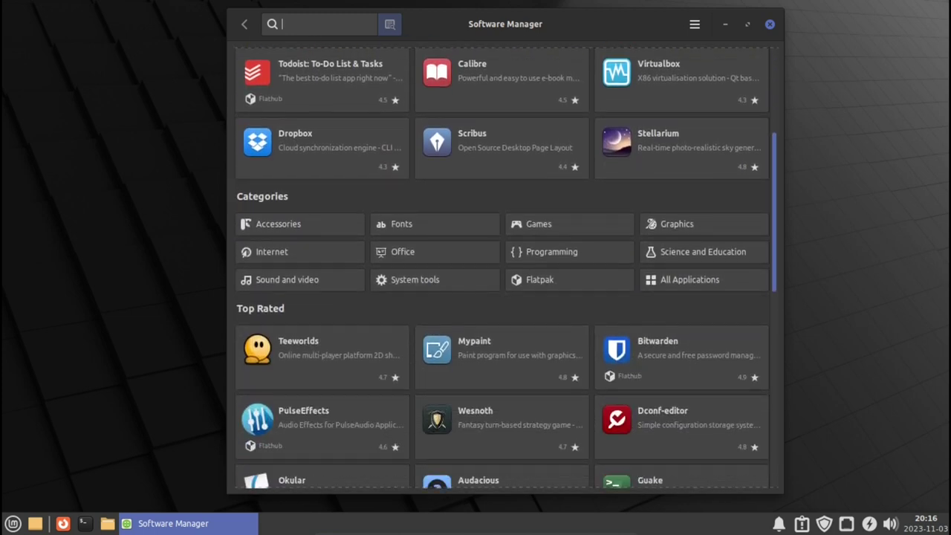
Open the Games category in the Software Manager and browse the full list of available games.
{"action": "left_click", "coordinate": [539, 224]}
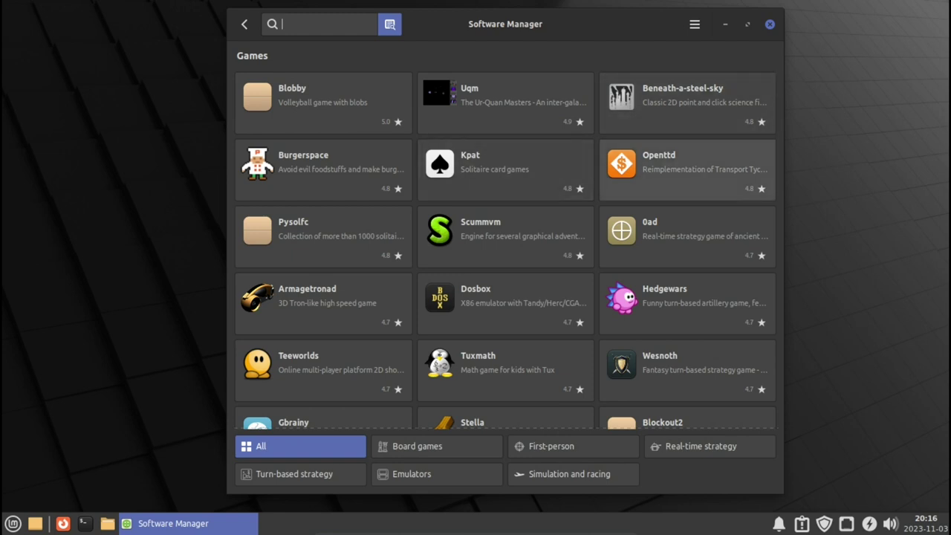
{"action": "scroll", "coordinate": [688, 170], "scroll_direction": "down", "scroll_amount": 1}
{"action": "scroll", "coordinate": [688, 249], "scroll_direction": "down", "scroll_amount": 5}
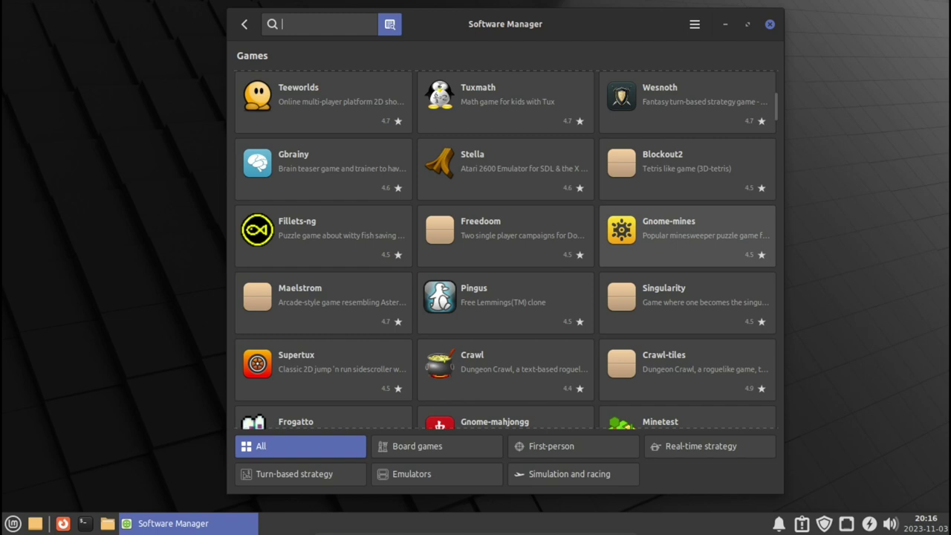
{"action": "scroll", "coordinate": [688, 278], "scroll_direction": "down", "scroll_amount": 5}
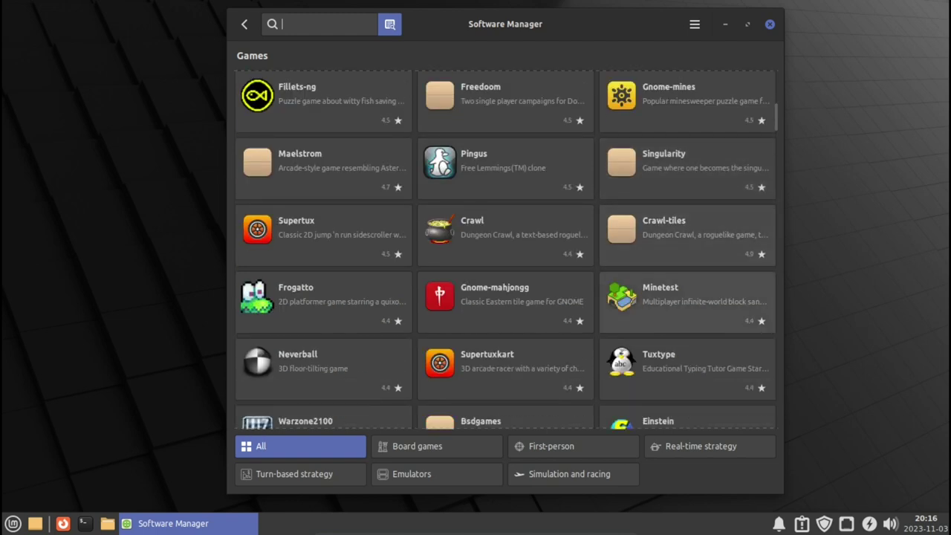
{"action": "scroll", "coordinate": [688, 279], "scroll_direction": "down", "scroll_amount": 4}
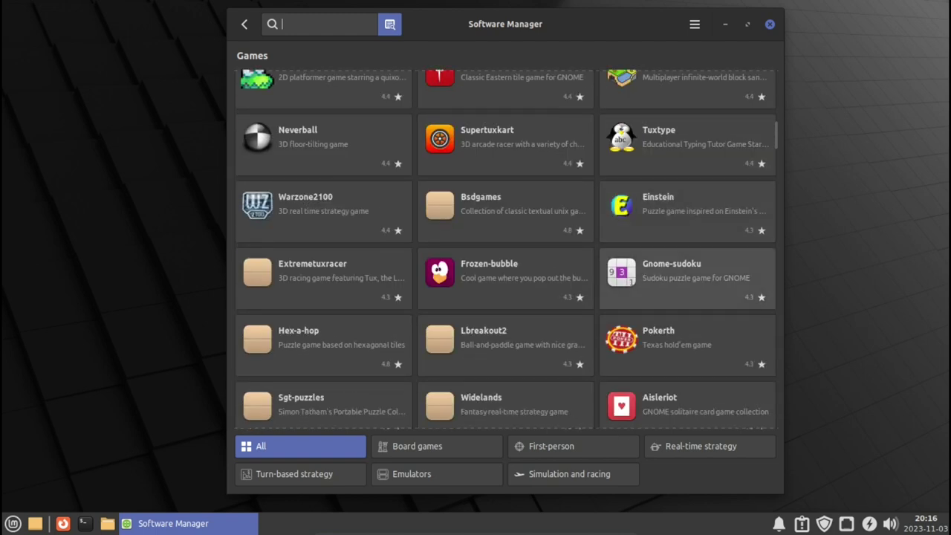
{"action": "scroll", "coordinate": [687, 297], "scroll_direction": "down", "scroll_amount": 2}
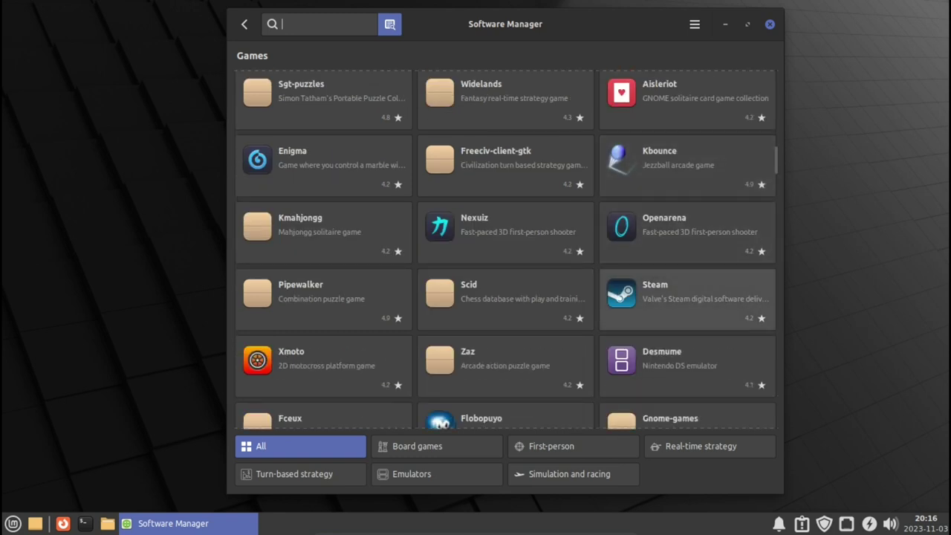
{"action": "scroll", "coordinate": [687, 279], "scroll_direction": "down", "scroll_amount": 1}
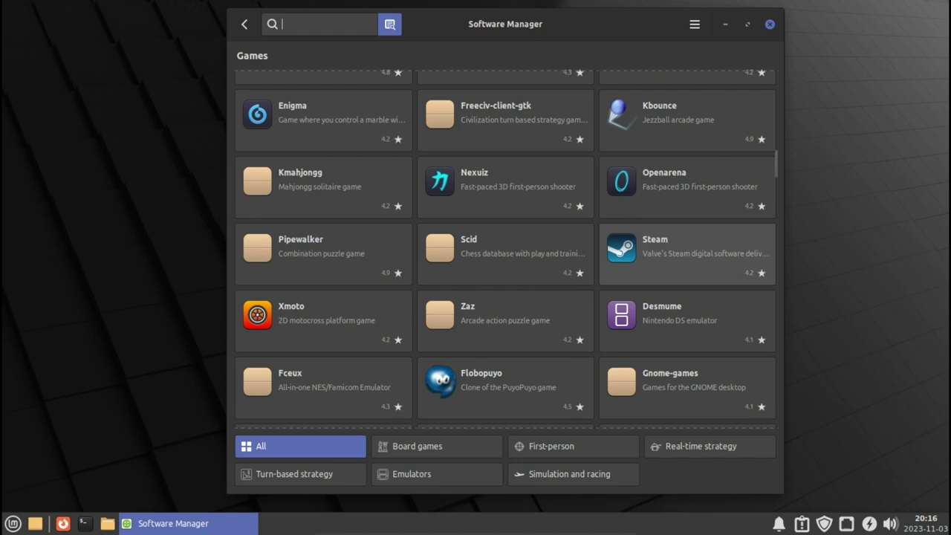
{"action": "scroll", "coordinate": [687, 279], "scroll_direction": "down", "scroll_amount": 4}
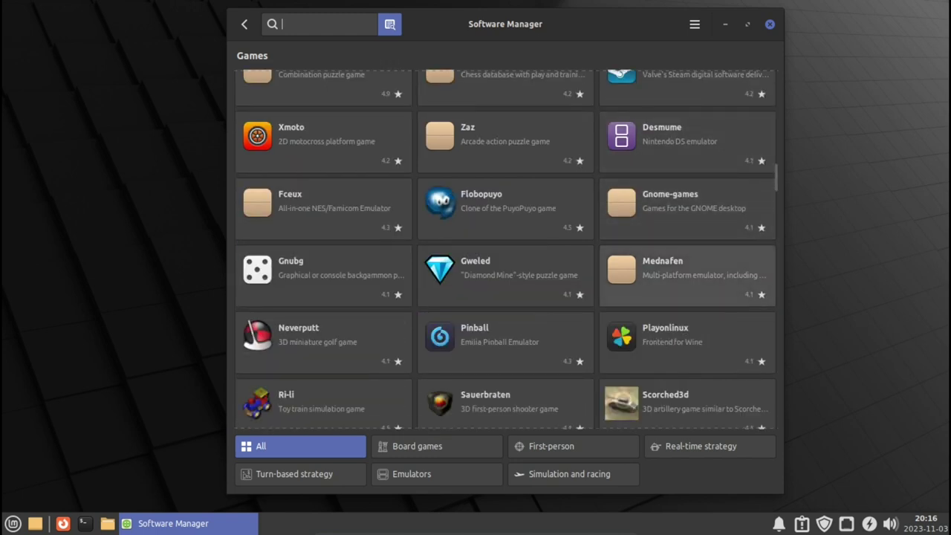
{"action": "scroll", "coordinate": [688, 279], "scroll_direction": "down", "scroll_amount": 3}
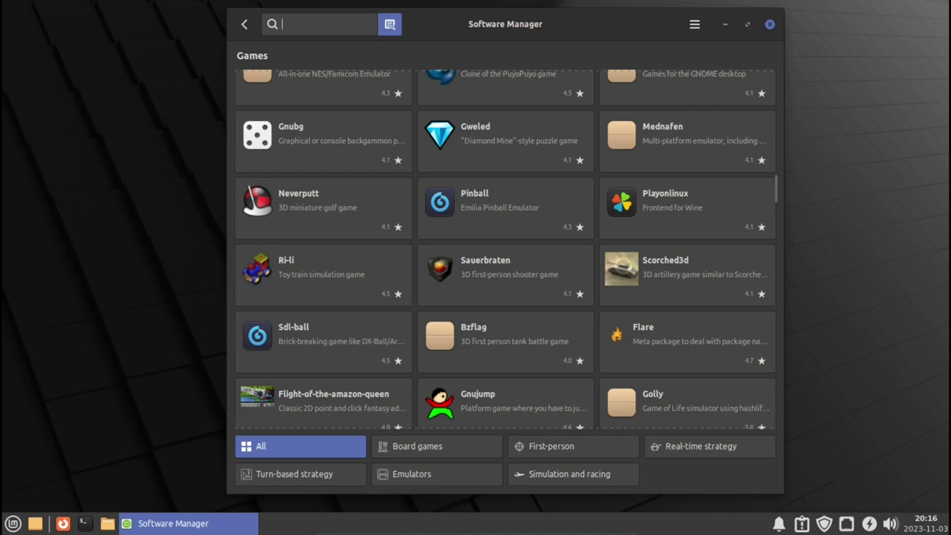
{"action": "scroll", "coordinate": [687, 279], "scroll_direction": "down", "scroll_amount": 3}
{"action": "scroll", "coordinate": [688, 222], "scroll_direction": "down", "scroll_amount": 4}
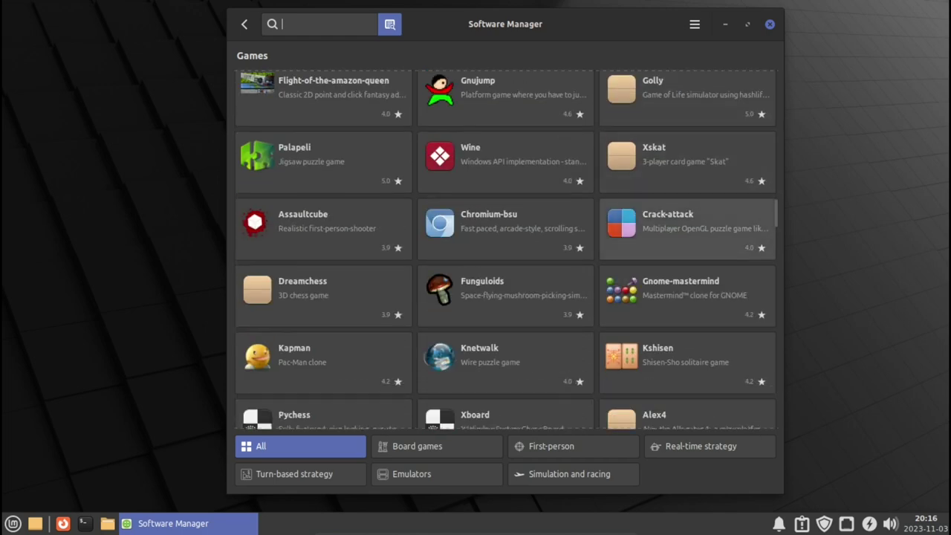
{"action": "scroll", "coordinate": [688, 231], "scroll_direction": "down", "scroll_amount": 3}
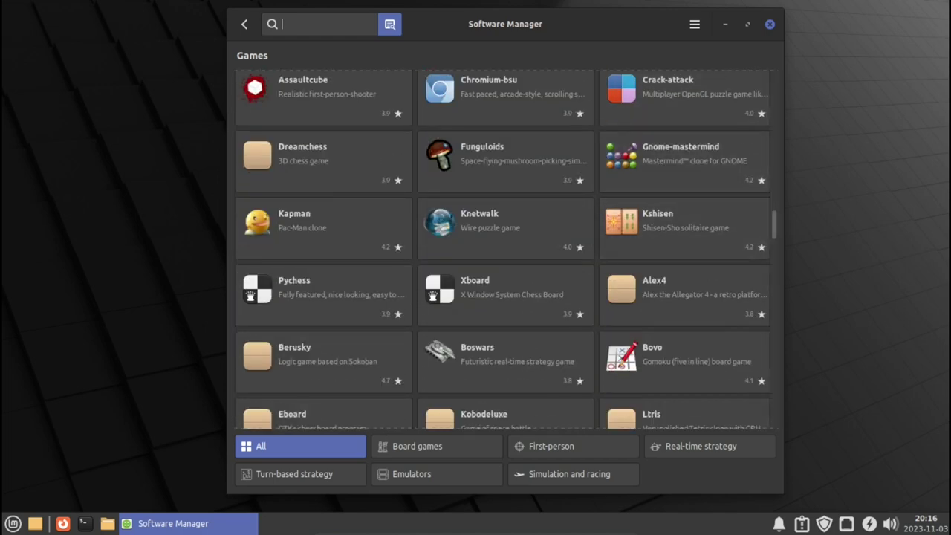
{"action": "scroll", "coordinate": [688, 230], "scroll_direction": "down", "scroll_amount": 15}
{"action": "scroll", "coordinate": [688, 230], "scroll_direction": "down", "scroll_amount": 15}
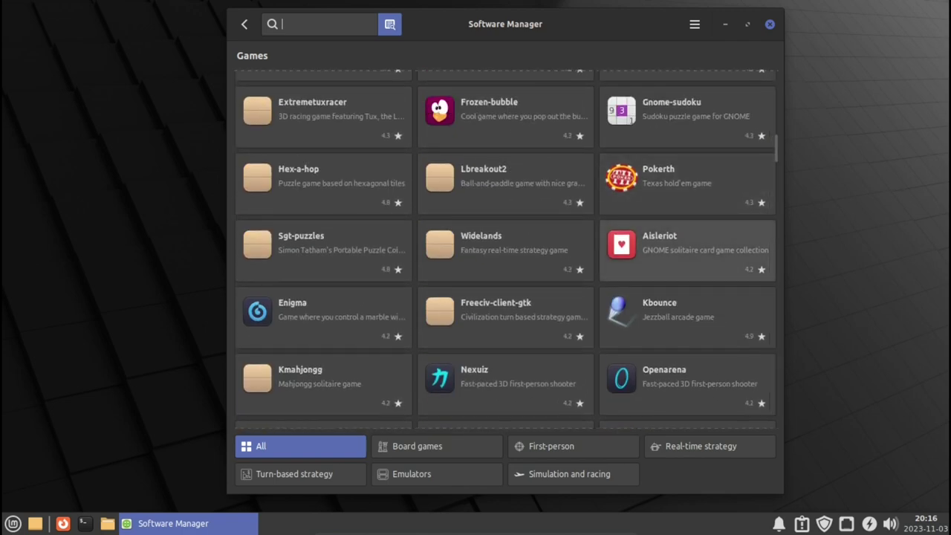
{"action": "scroll", "coordinate": [688, 231], "scroll_direction": "down", "scroll_amount": 1}
{"action": "scroll", "coordinate": [687, 238], "scroll_direction": "up", "scroll_amount": 5}
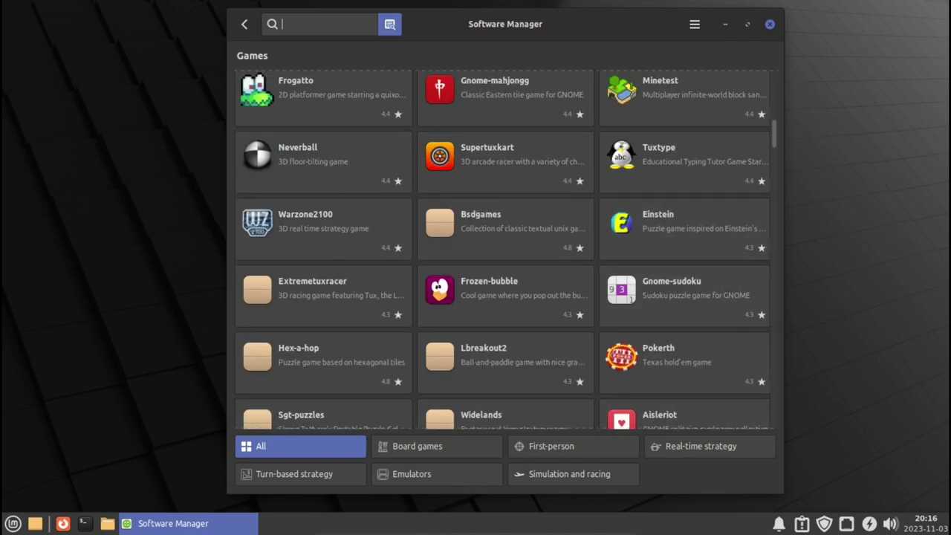
{"action": "scroll", "coordinate": [688, 231], "scroll_direction": "down", "scroll_amount": 10}
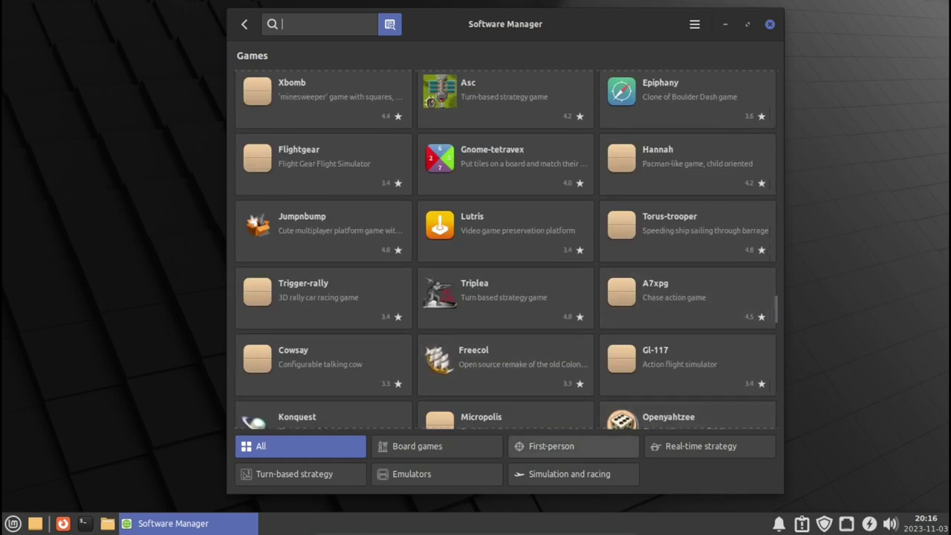